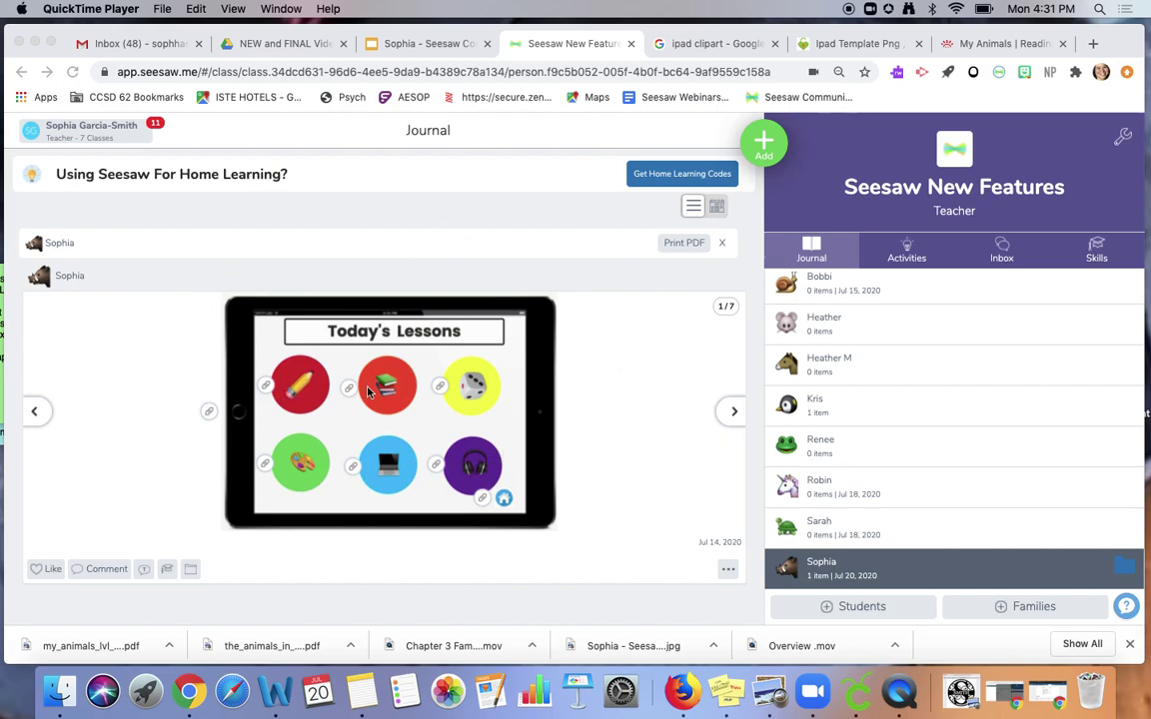
Look through the first pages of the Today's Lessons journal post and return to its home page.
{"action": "left_click", "coordinate": [732, 413]}
{"action": "left_click", "coordinate": [732, 413]}
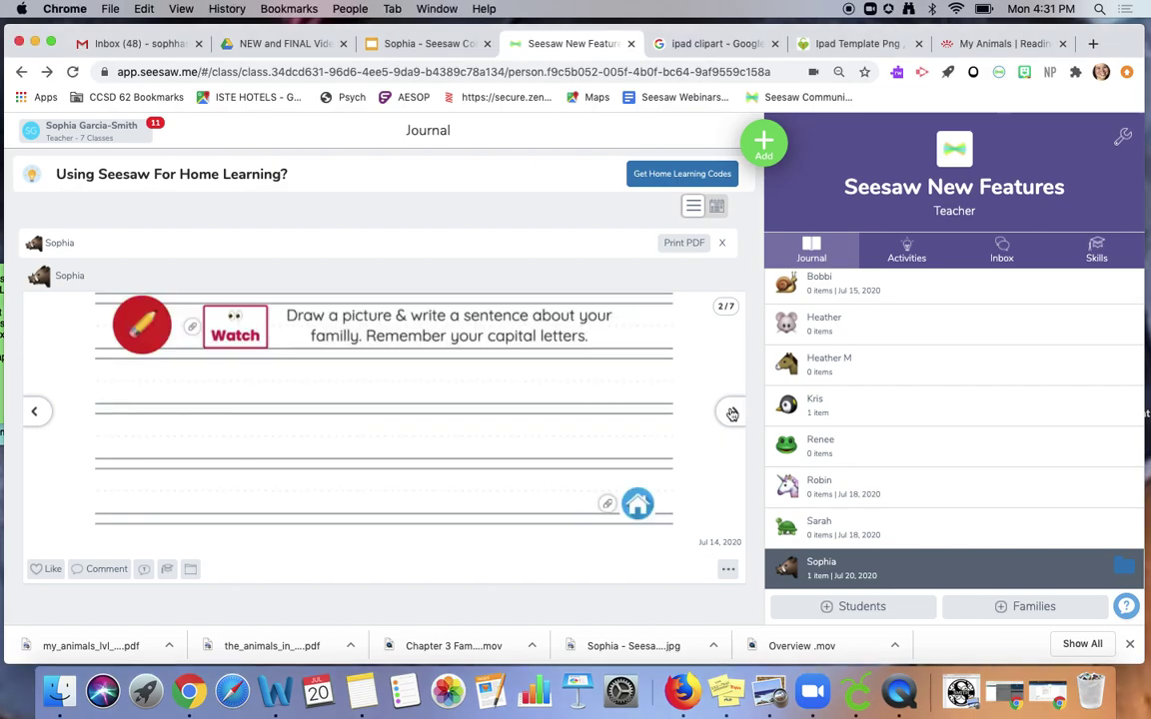
{"action": "left_click", "coordinate": [732, 412]}
{"action": "left_click", "coordinate": [732, 413]}
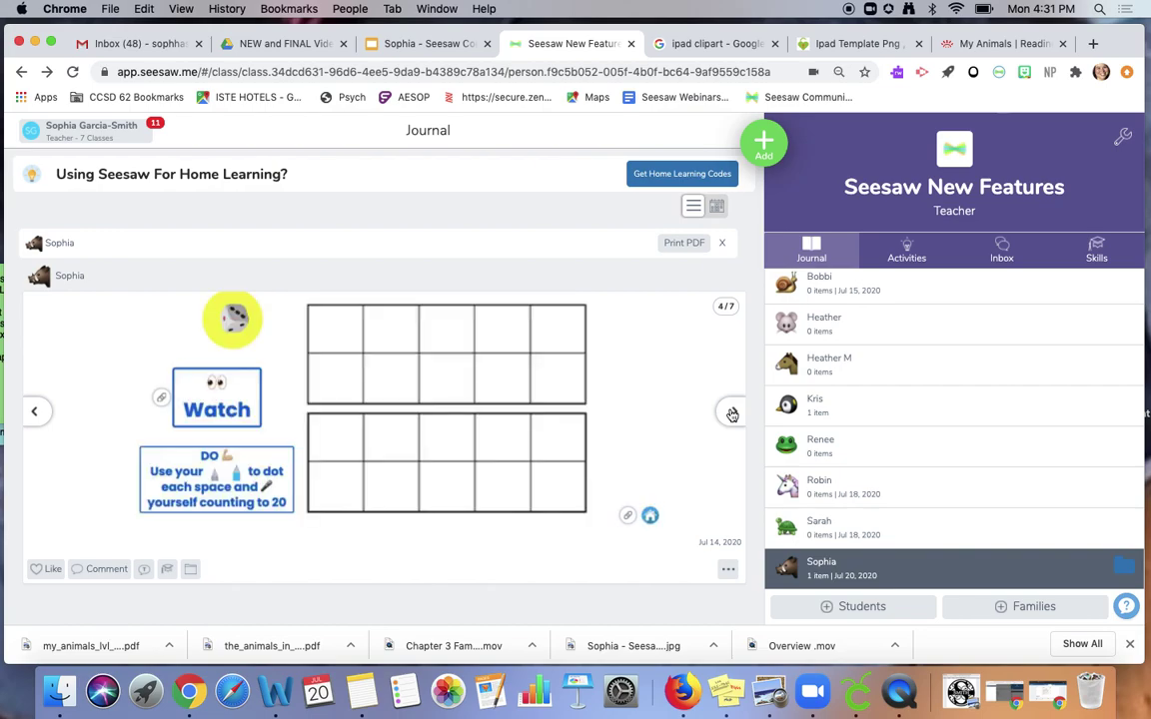
{"action": "left_click", "coordinate": [36, 412]}
{"action": "left_click", "coordinate": [37, 414]}
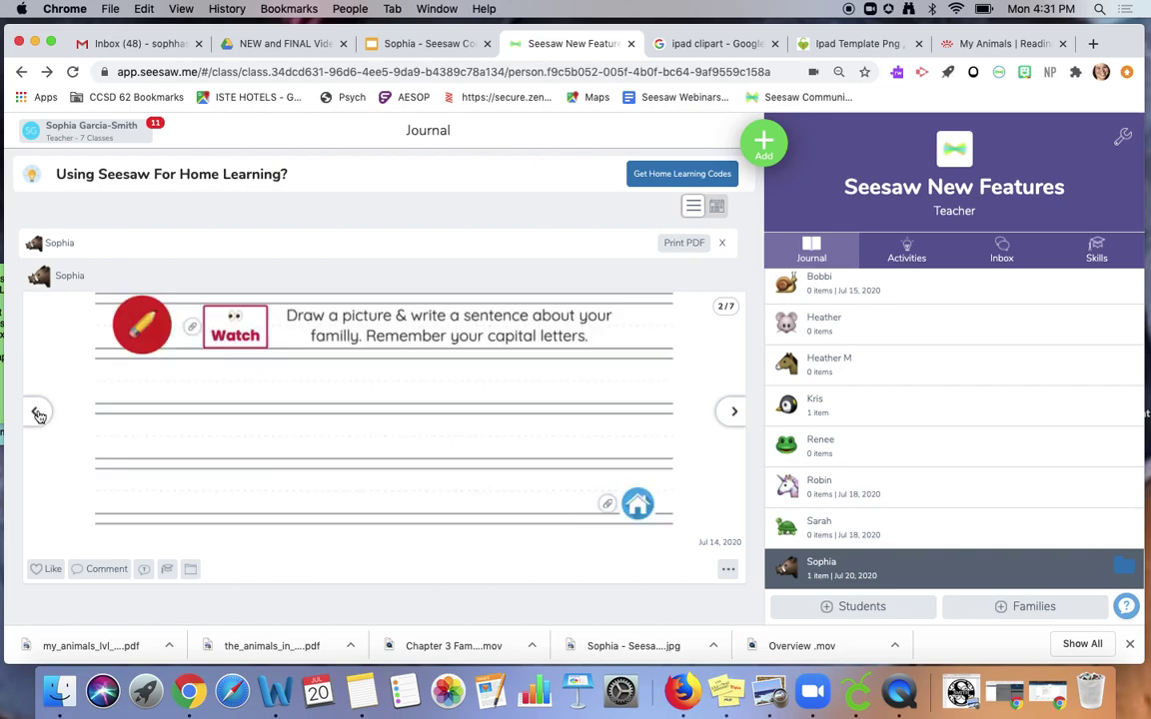
{"action": "left_click", "coordinate": [37, 412]}
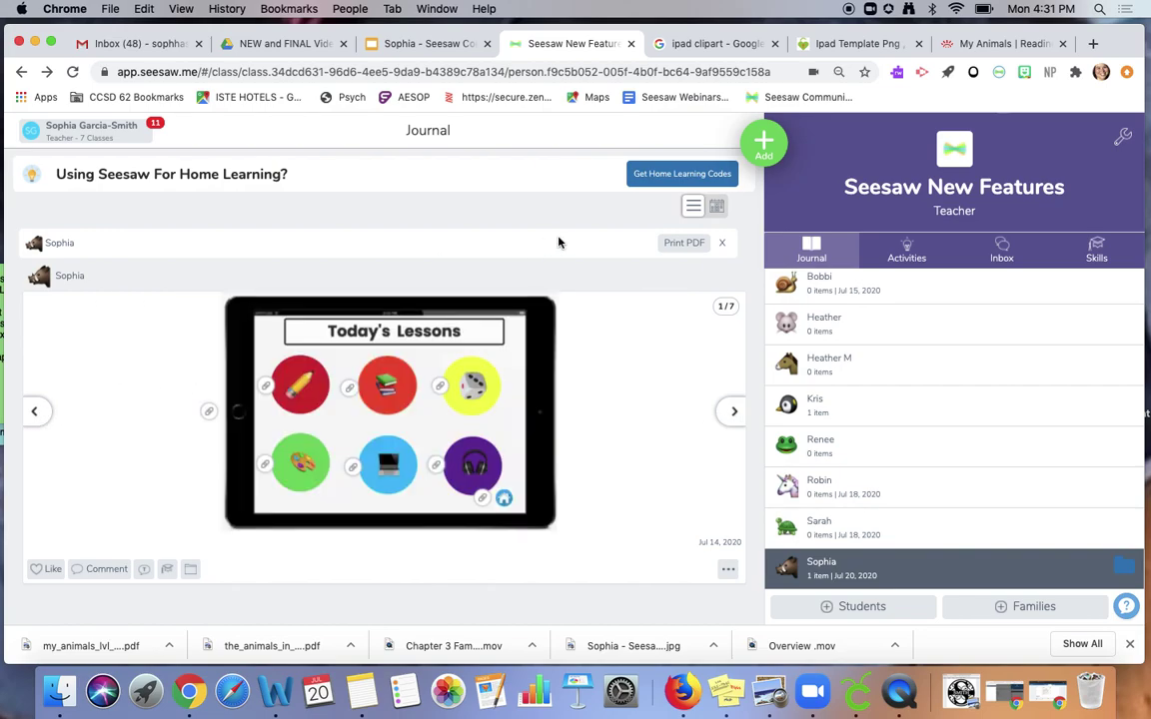
Start a new student work post with a blank drawing page.
{"action": "left_click", "coordinate": [766, 148]}
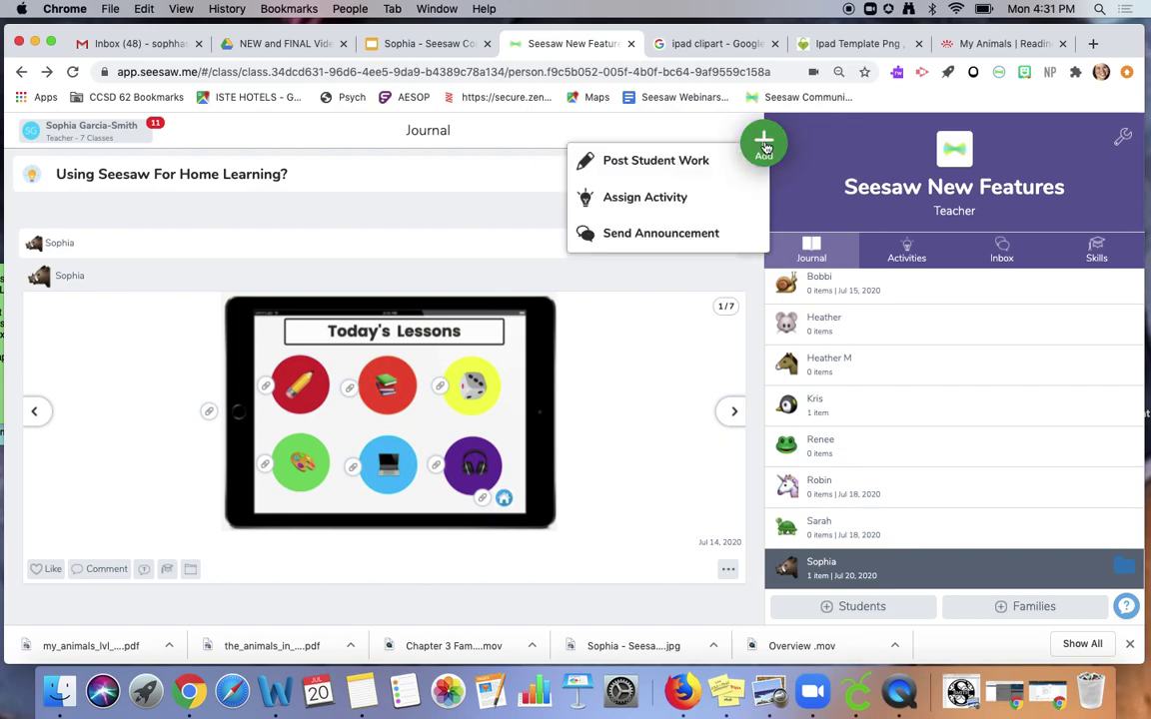
{"action": "left_click", "coordinate": [675, 162]}
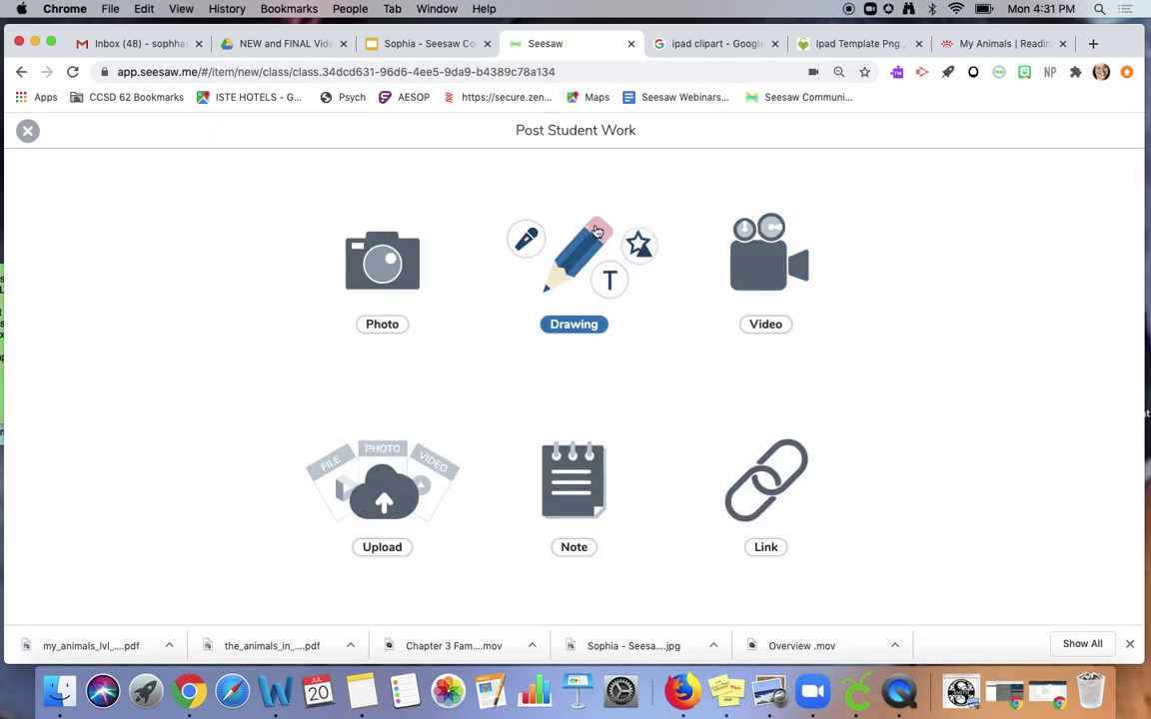
{"action": "left_click", "coordinate": [579, 255]}
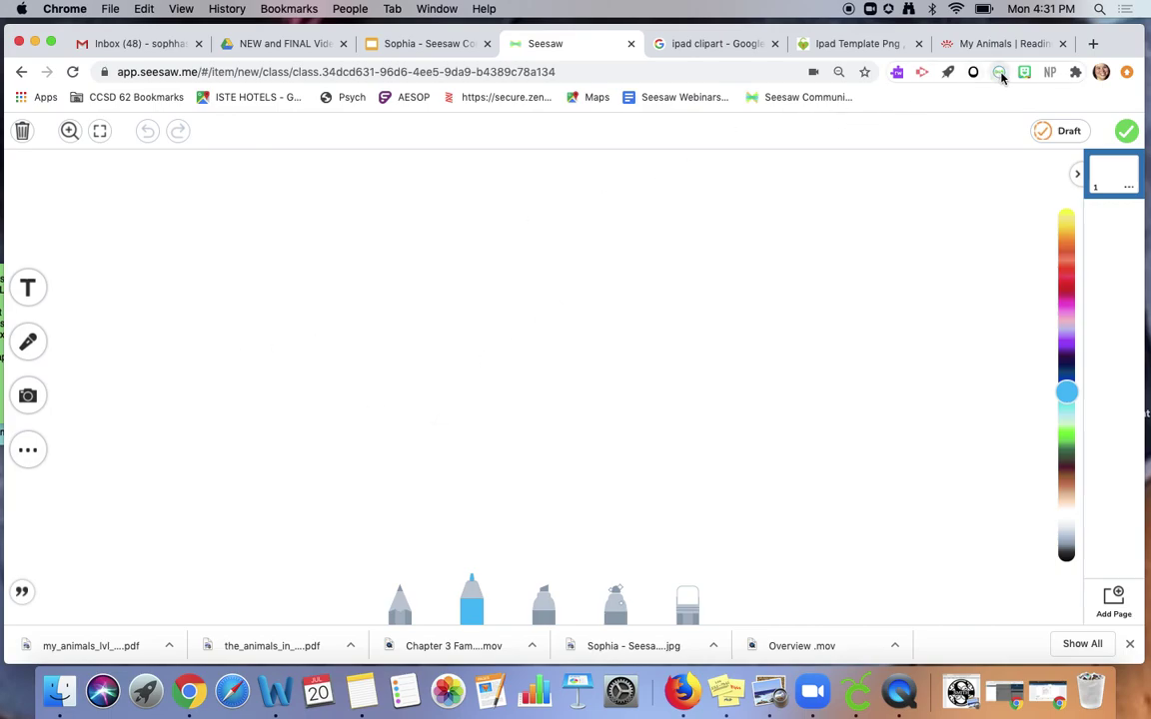
Capture the second black landscape iPad image from the open clipartkey page with the Seesaw extension and place it on the drawing page.
{"action": "left_click", "coordinate": [841, 46]}
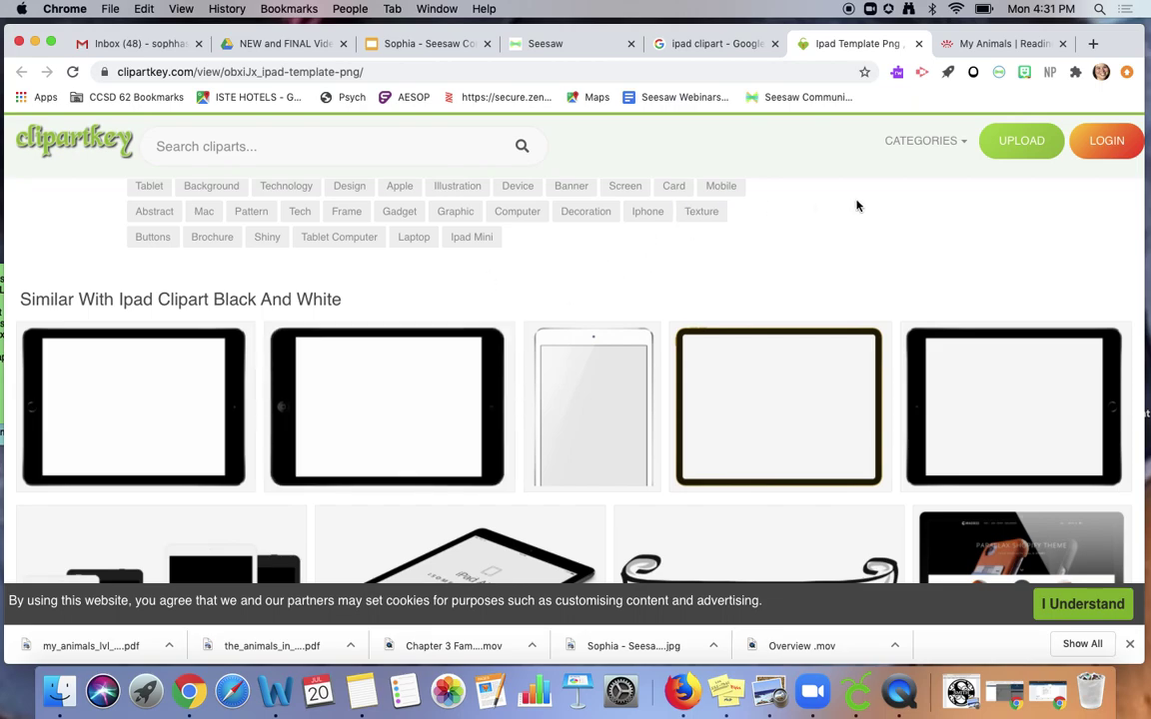
{"action": "left_click", "coordinate": [999, 73]}
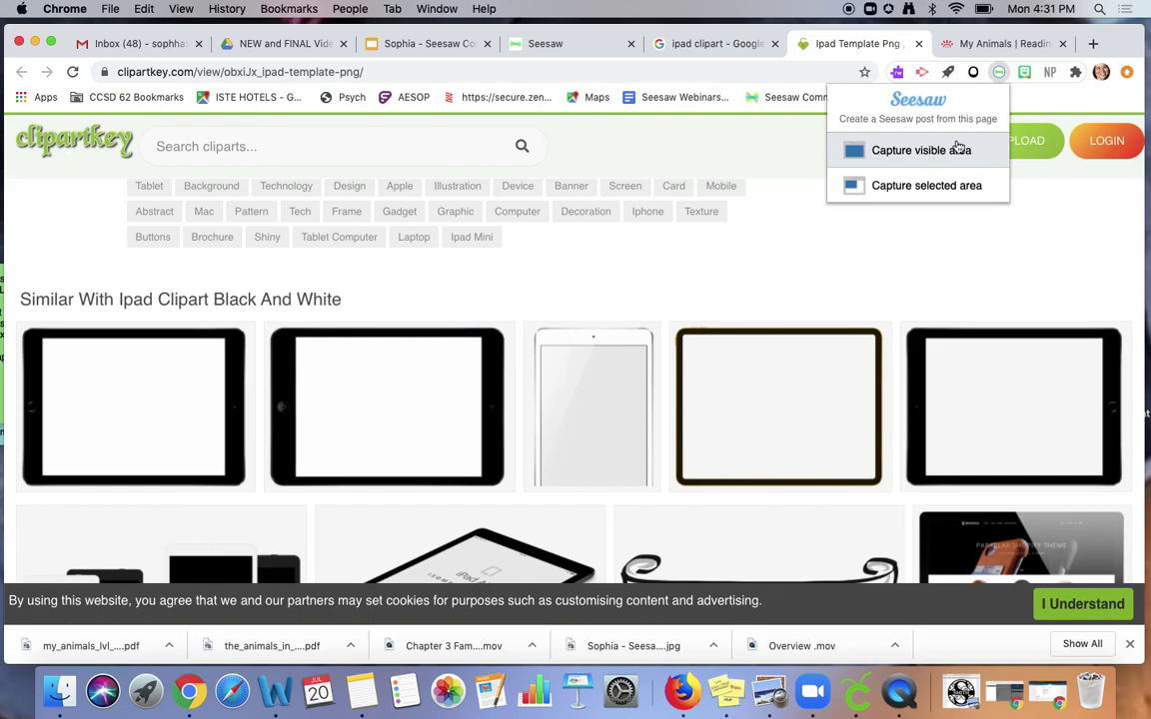
{"action": "left_click", "coordinate": [910, 187]}
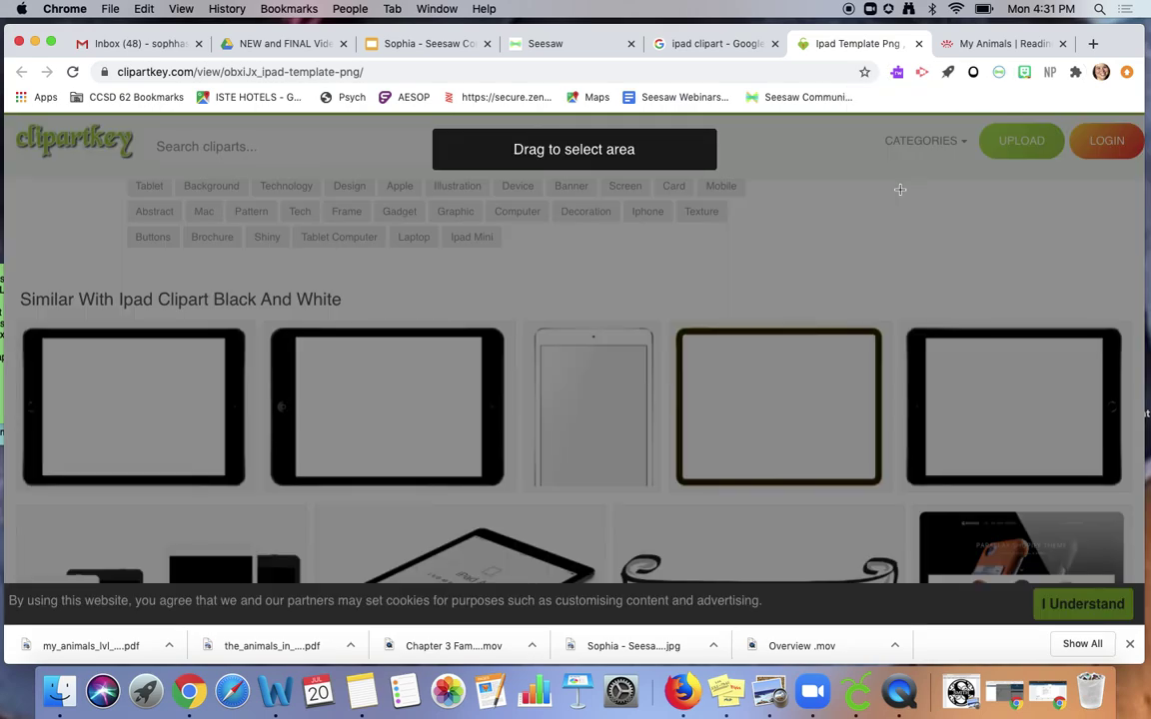
{"action": "left_click_drag", "start_coordinate": [265, 323], "coordinate": [506, 487]}
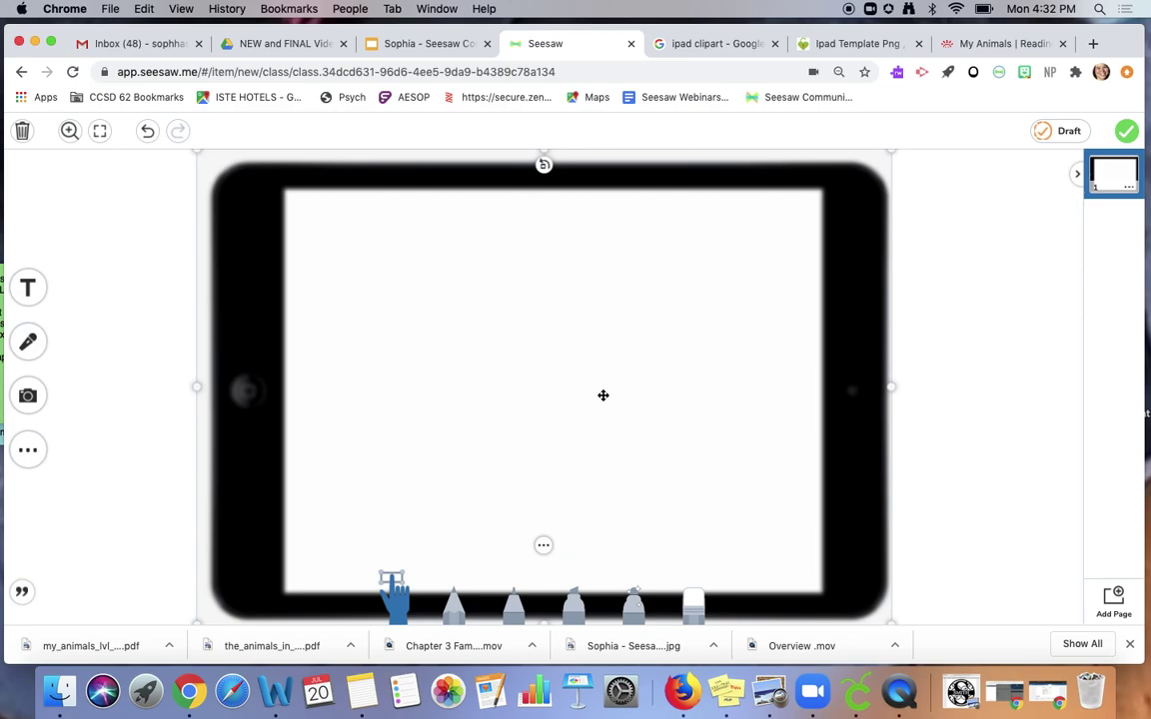
Widen the iPad picture on both sides so it nearly fills the page width, and lock it in place.
{"action": "left_click_drag", "start_coordinate": [894, 388], "coordinate": [1021, 387]}
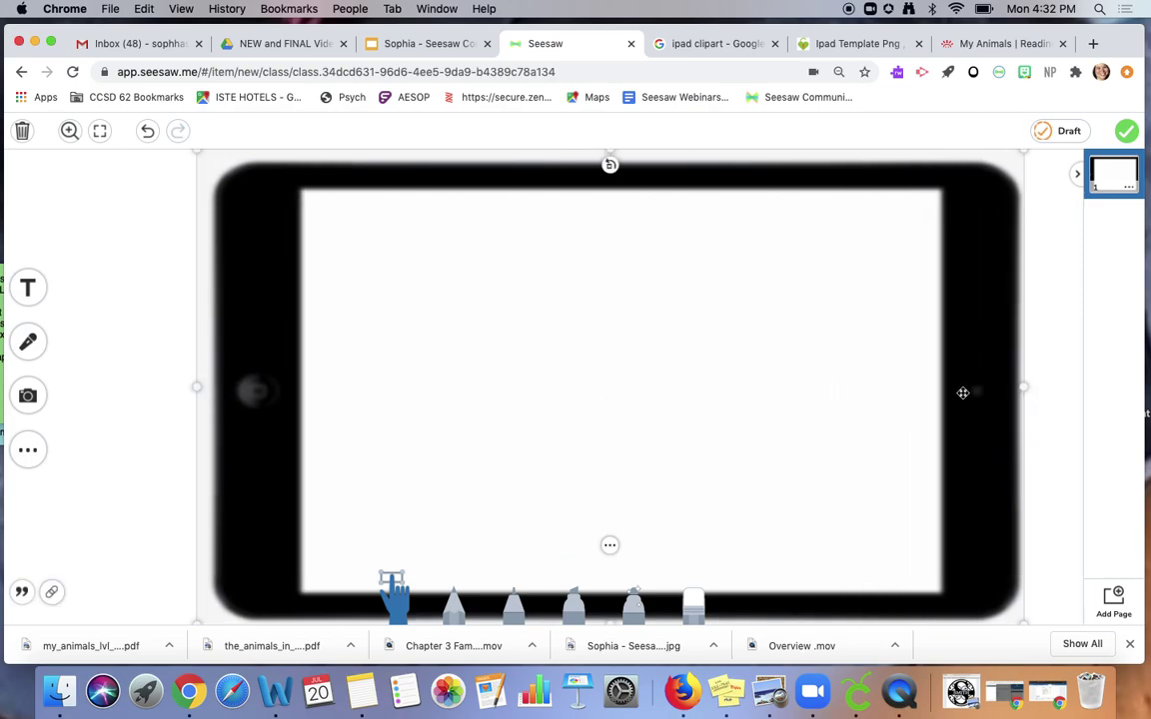
{"action": "left_click_drag", "start_coordinate": [198, 387], "coordinate": [80, 386]}
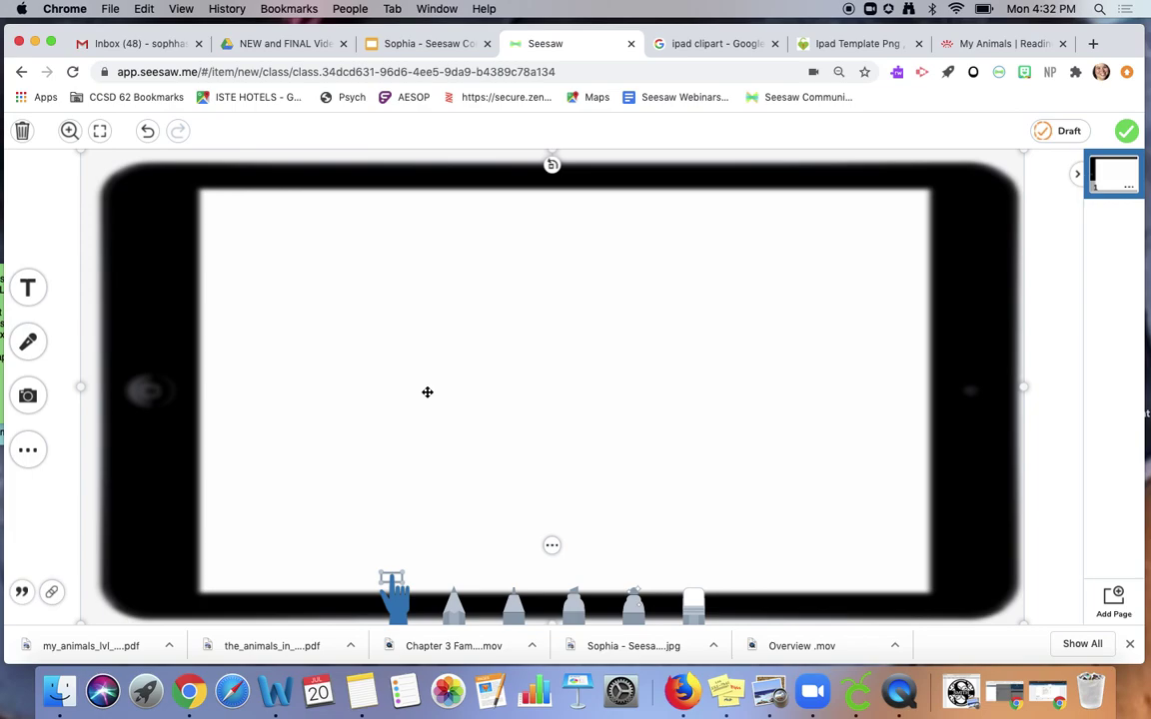
{"action": "left_click", "coordinate": [551, 542]}
{"action": "left_click", "coordinate": [575, 453]}
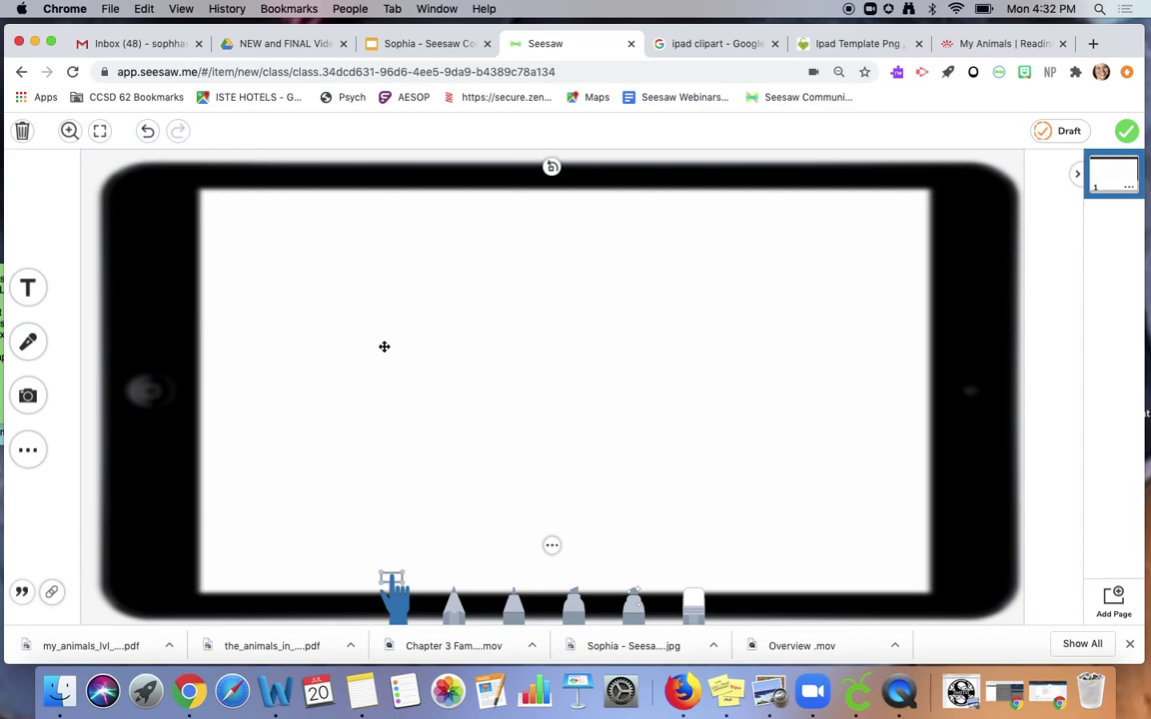
Add a blue circle shape and position it in the upper-left area of the iPad's screen.
{"action": "left_click", "coordinate": [28, 449]}
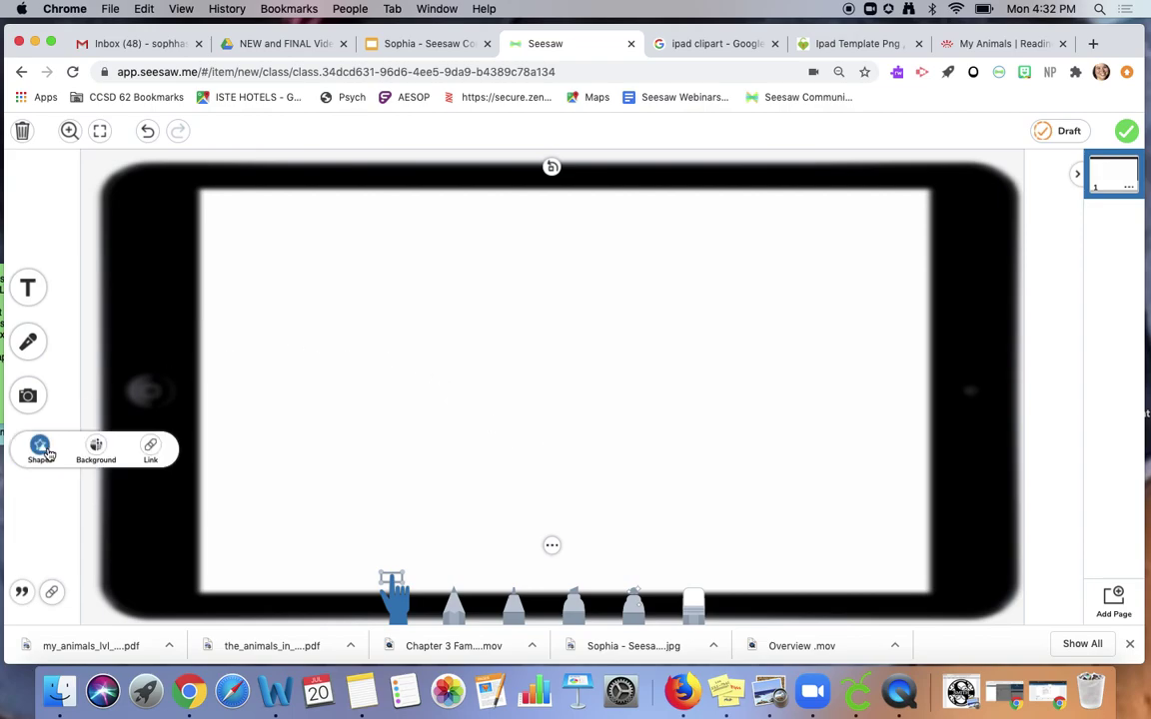
{"action": "left_click", "coordinate": [42, 452]}
{"action": "left_click", "coordinate": [821, 440]}
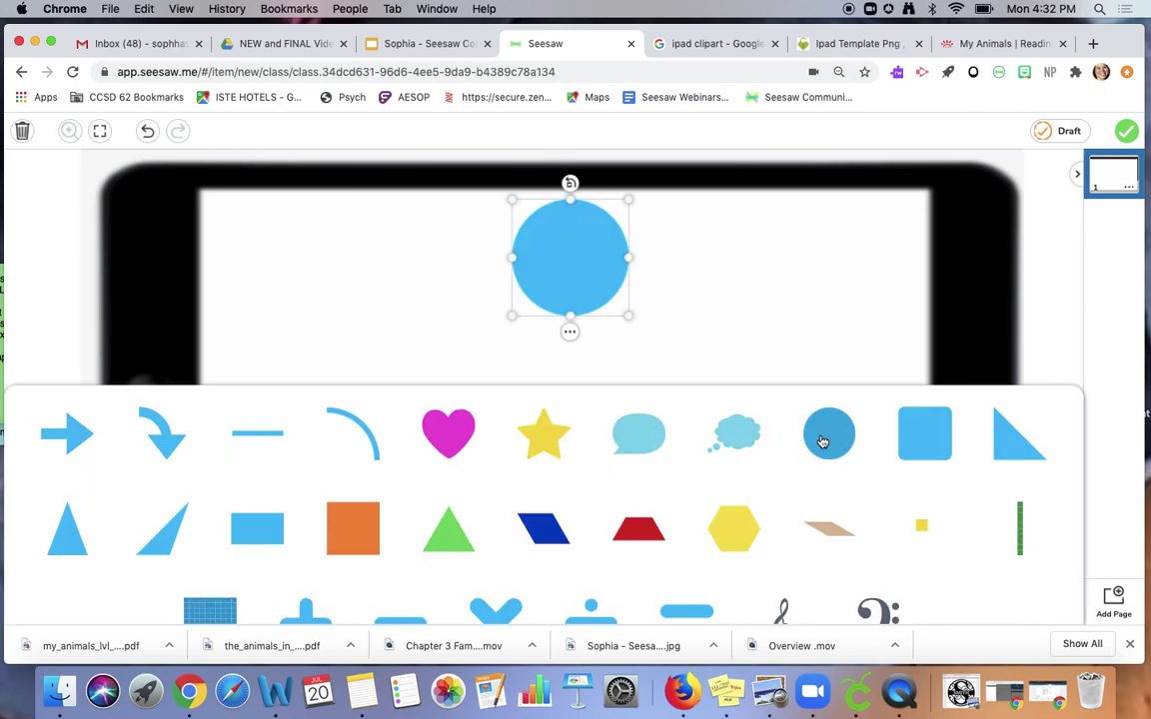
{"action": "left_click", "coordinate": [575, 264]}
{"action": "left_click_drag", "start_coordinate": [576, 265], "coordinate": [318, 303]}
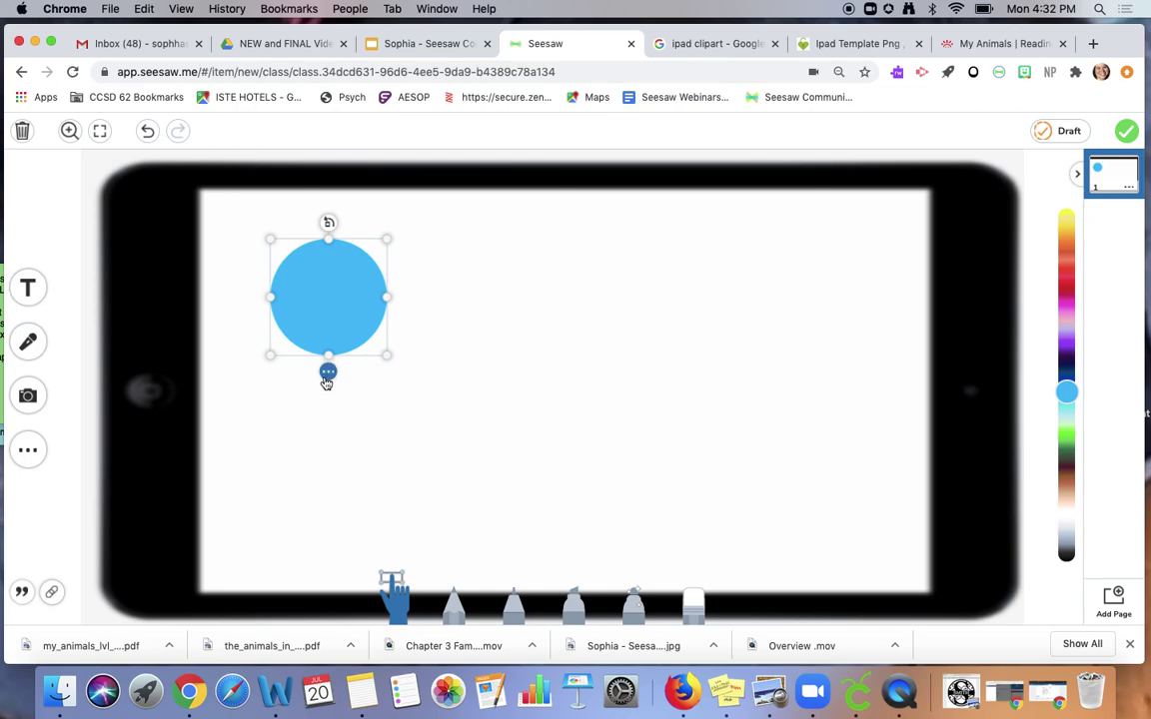
Duplicate the blue circle twice and arrange the three circles in a spaced horizontal row.
{"action": "left_click", "coordinate": [328, 372]}
{"action": "left_click", "coordinate": [355, 320]}
{"action": "left_click", "coordinate": [342, 385]}
{"action": "left_click", "coordinate": [379, 332]}
{"action": "left_click_drag", "start_coordinate": [316, 299], "coordinate": [770, 300]}
{"action": "left_click_drag", "start_coordinate": [355, 309], "coordinate": [553, 298]}
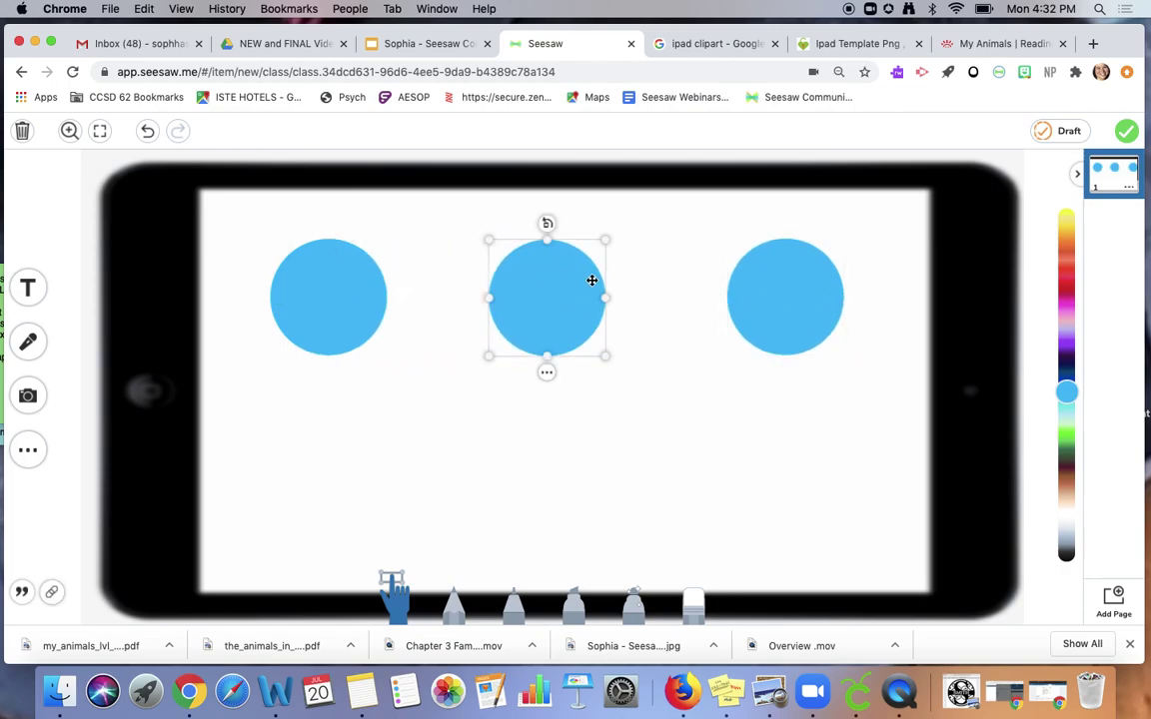
Recolor the middle circle dark red and the right circle pale yellow.
{"action": "left_click", "coordinate": [1067, 295]}
{"action": "left_click", "coordinate": [796, 303]}
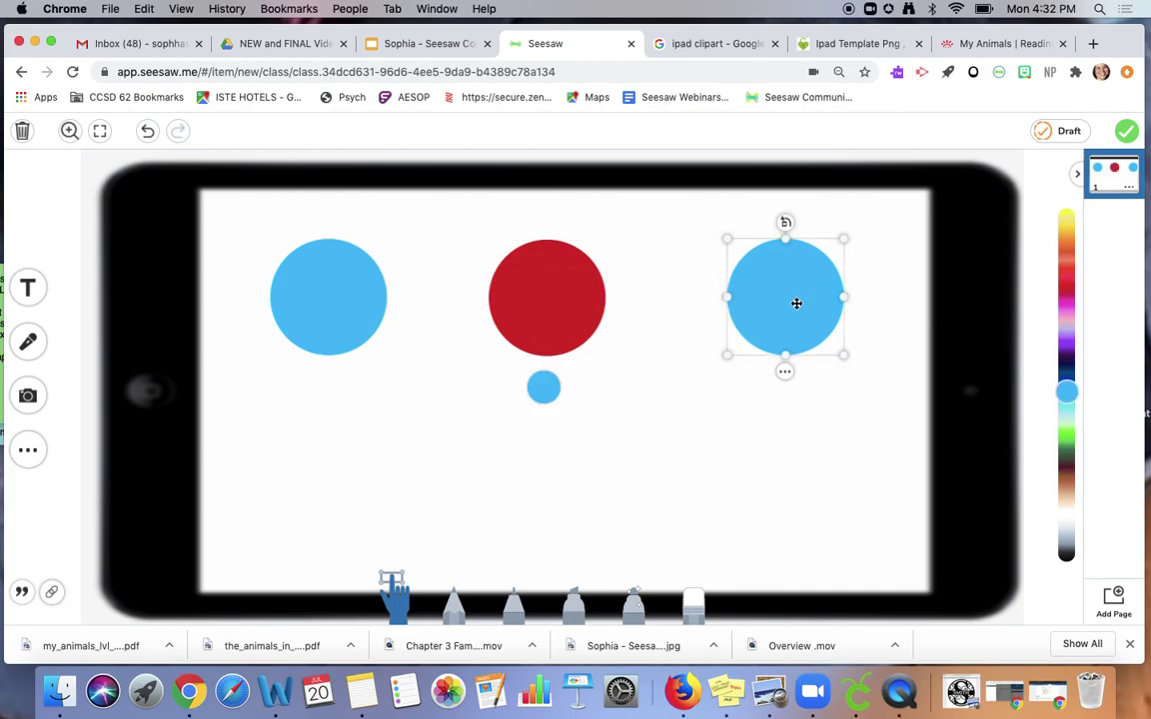
{"action": "left_click", "coordinate": [1066, 218]}
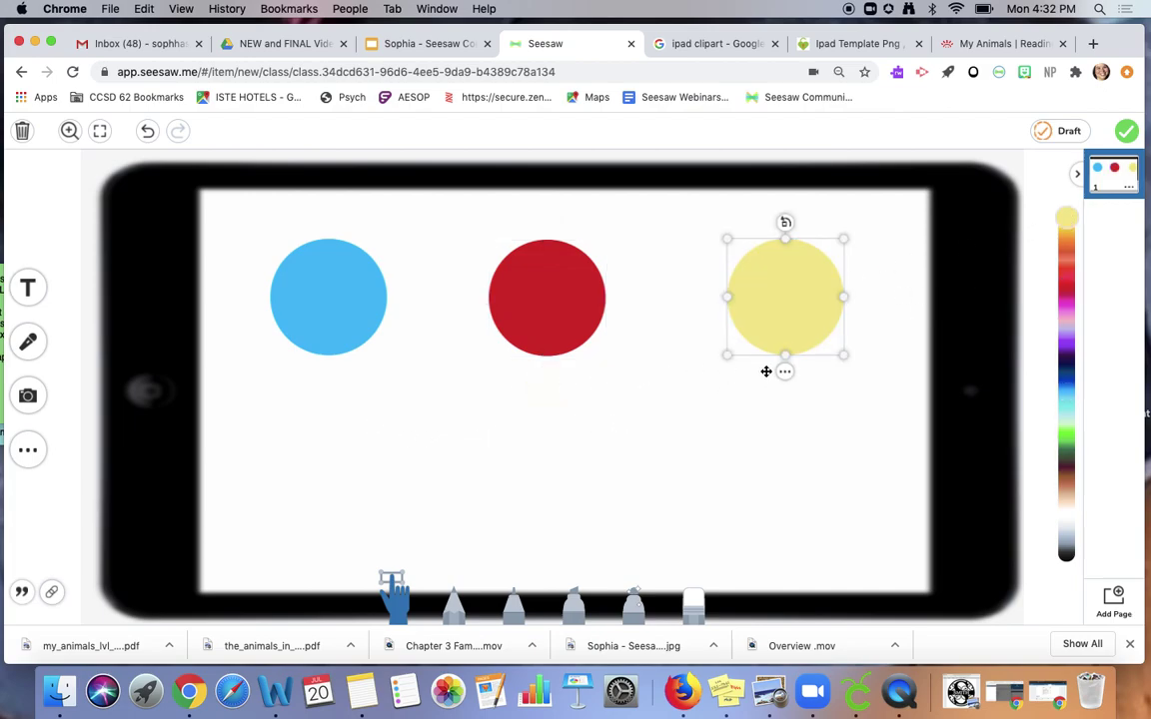
Lock the yellow circle and the blue circle in place.
{"action": "left_click", "coordinate": [784, 371]}
{"action": "left_click", "coordinate": [748, 291]}
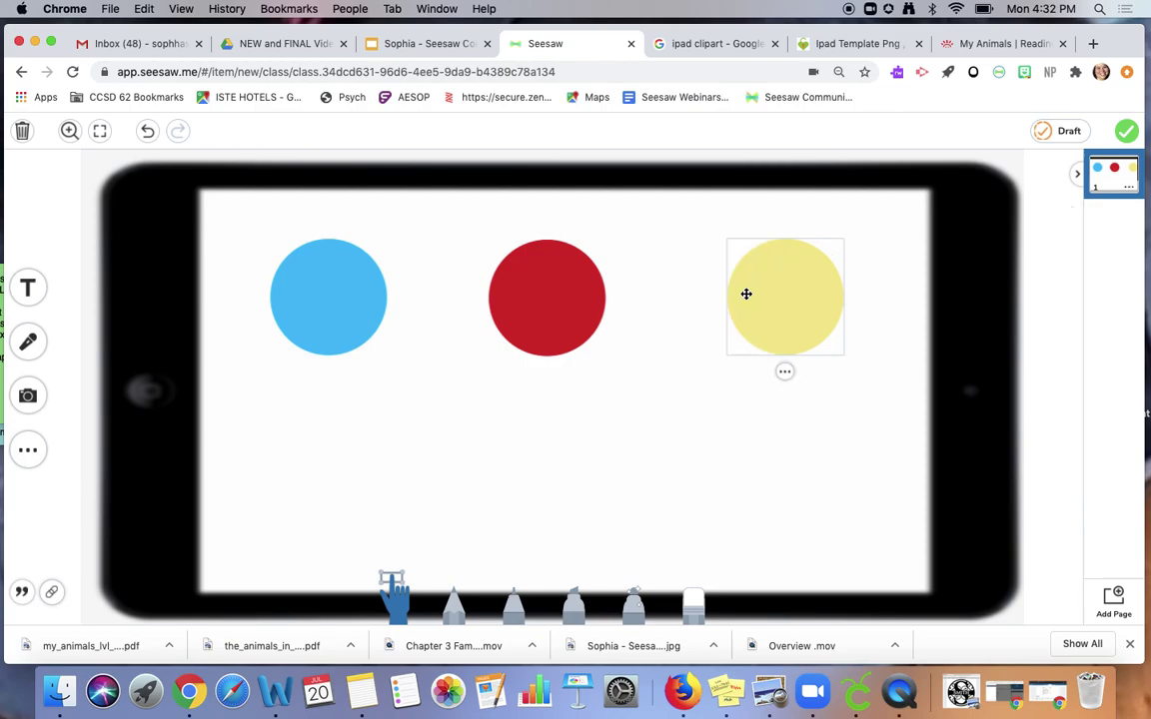
{"action": "left_click", "coordinate": [309, 339]}
{"action": "left_click", "coordinate": [326, 371]}
{"action": "left_click", "coordinate": [350, 287]}
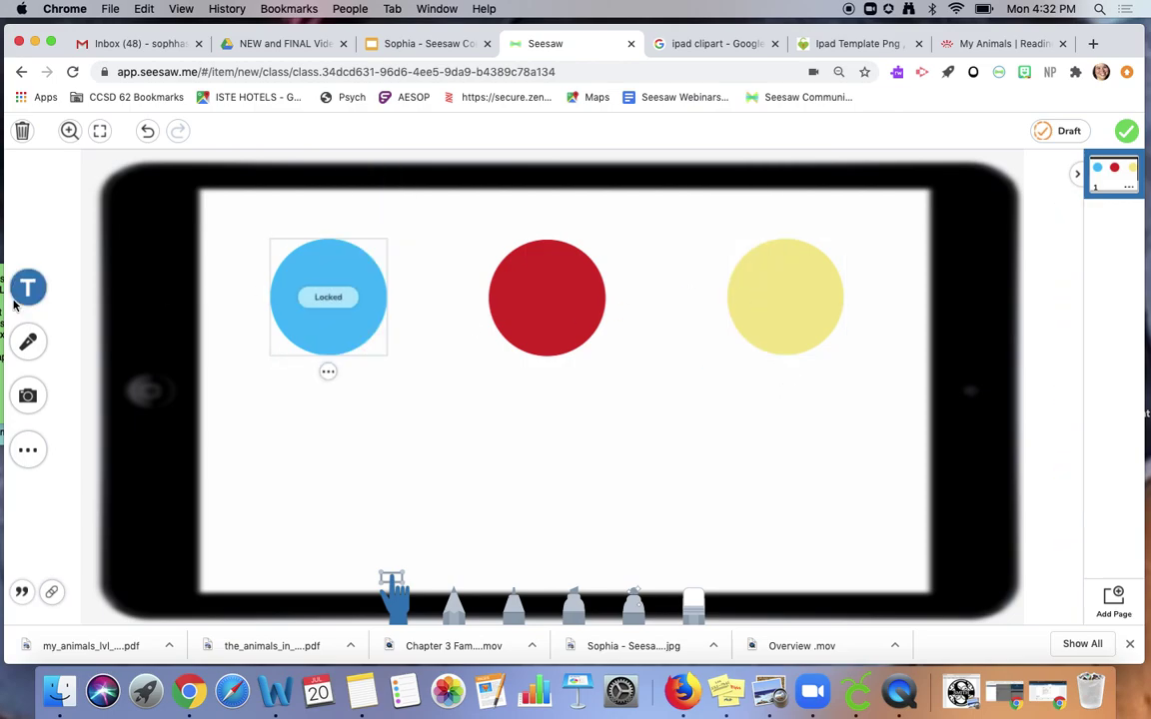
Add a text label containing the stacked books emoji and narrow its box around the emoji.
{"action": "left_click", "coordinate": [28, 288]}
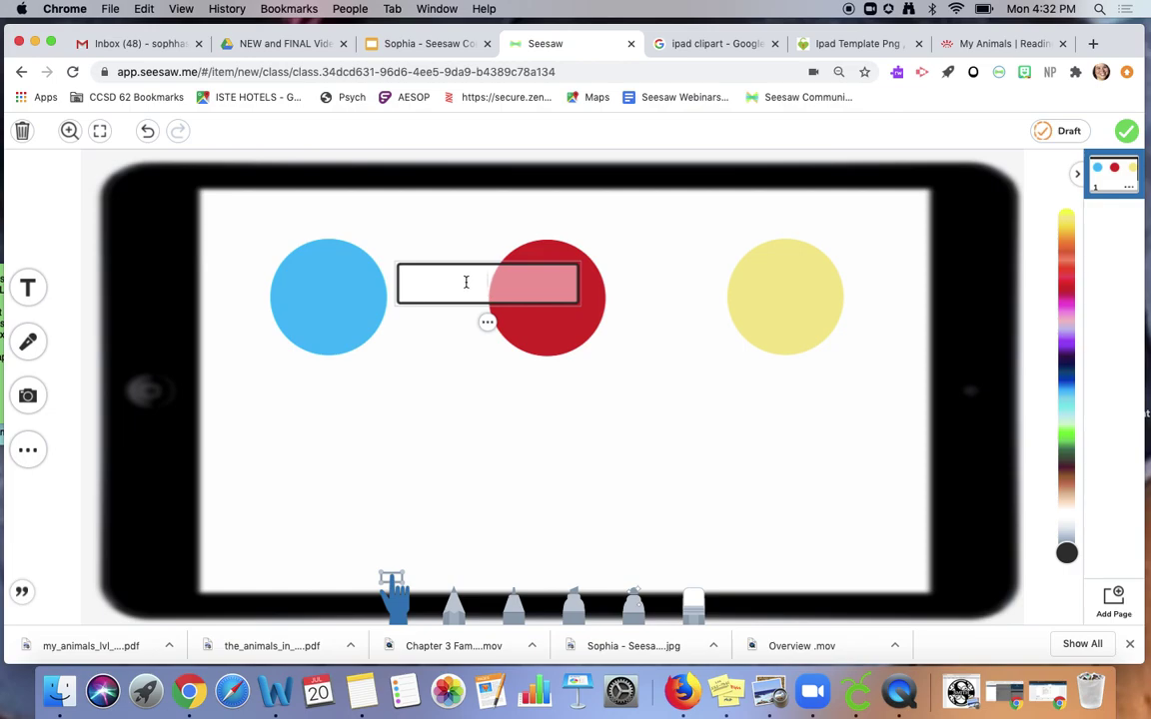
{"action": "key", "text": "ctrl+super+space"}
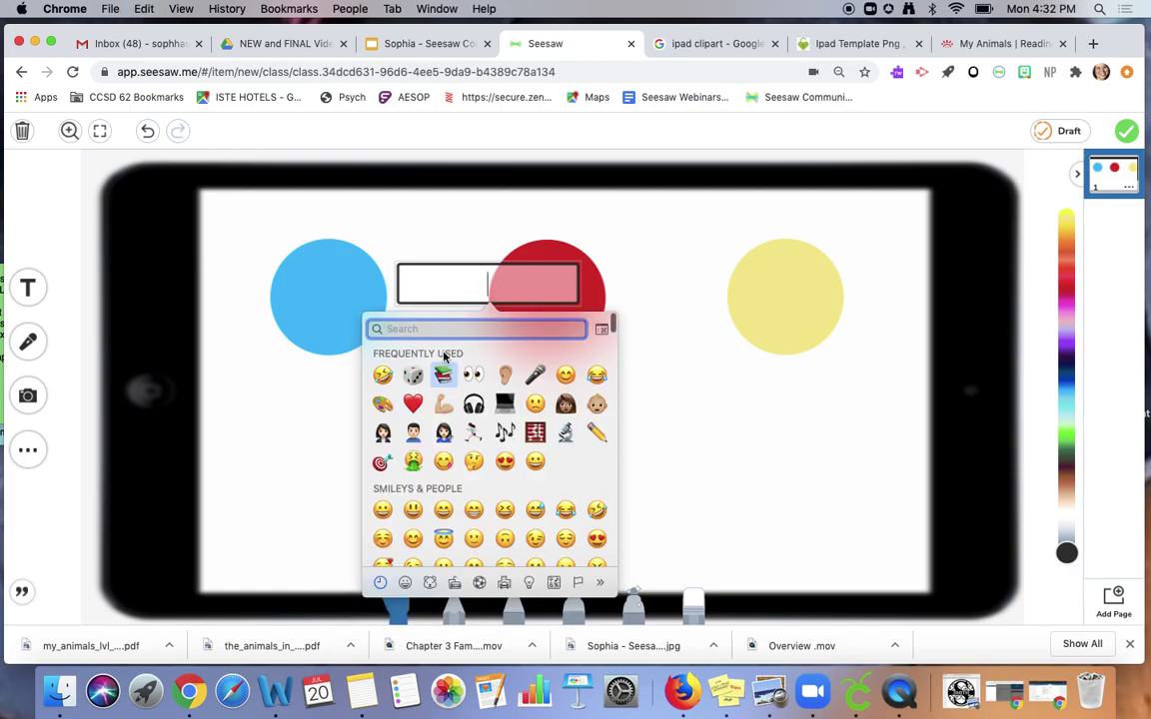
{"action": "left_click", "coordinate": [463, 299]}
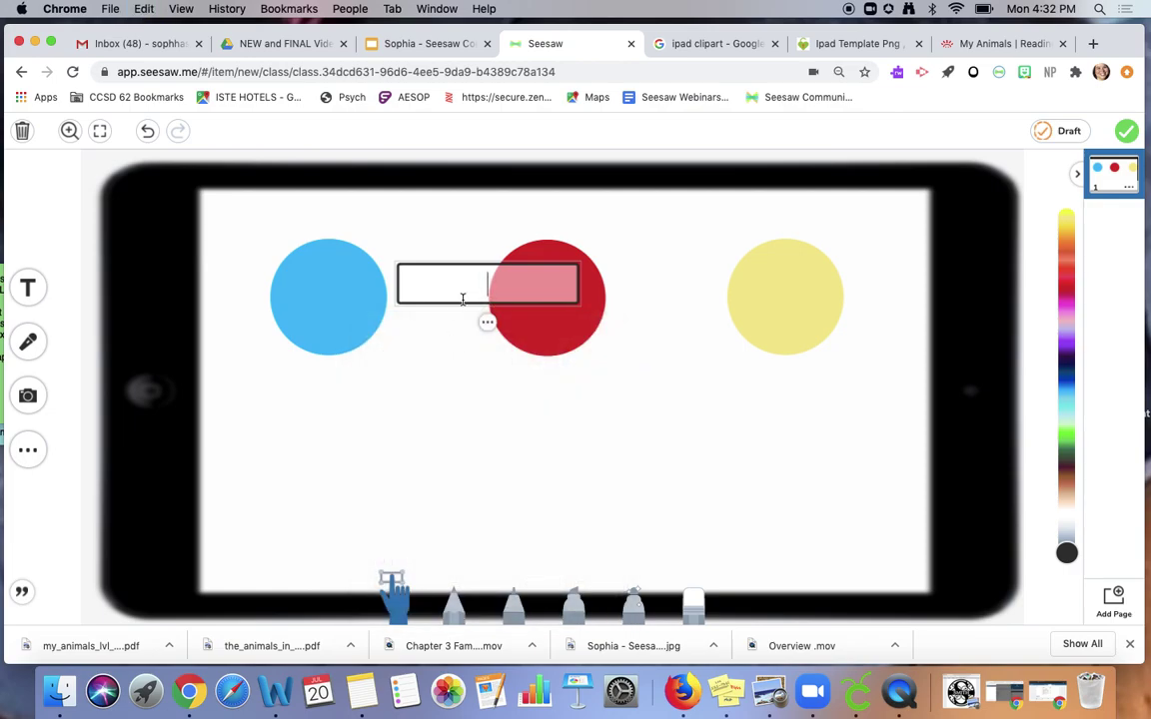
{"action": "left_click", "coordinate": [611, 282]}
{"action": "left_click_drag", "start_coordinate": [582, 283], "coordinate": [467, 289]}
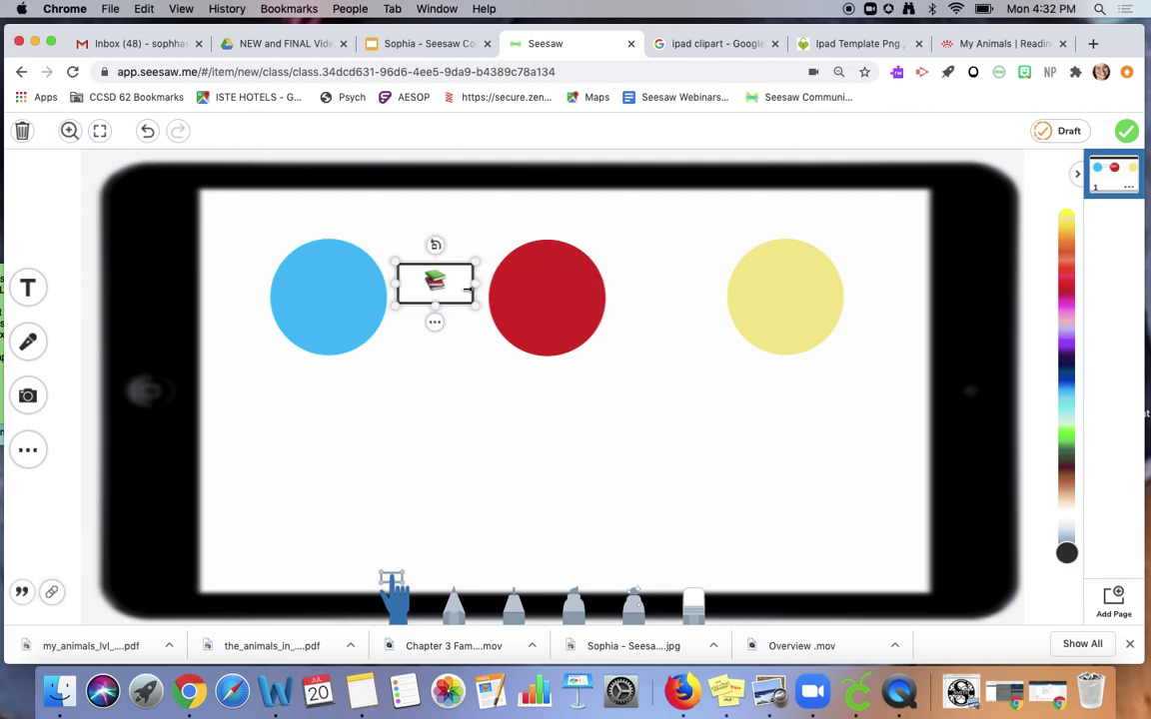
Set the books emoji label to the plain text style without a border or background.
{"action": "left_click", "coordinate": [434, 322]}
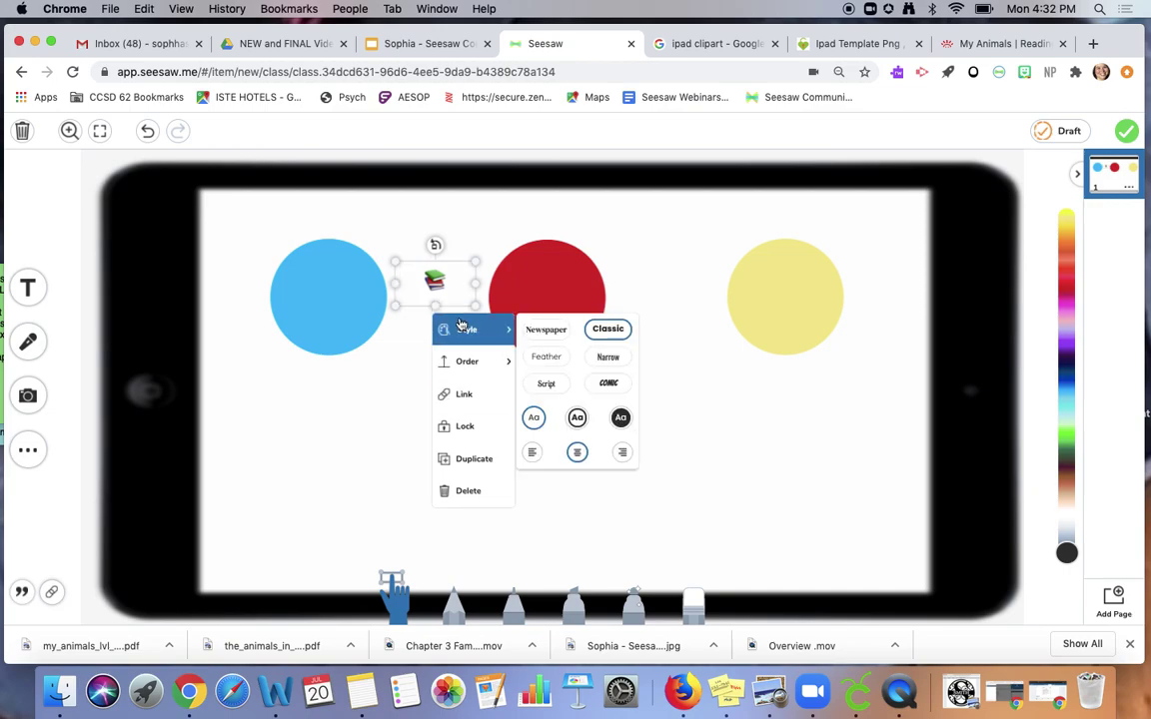
{"action": "left_click", "coordinate": [533, 421]}
{"action": "left_click", "coordinate": [444, 285]}
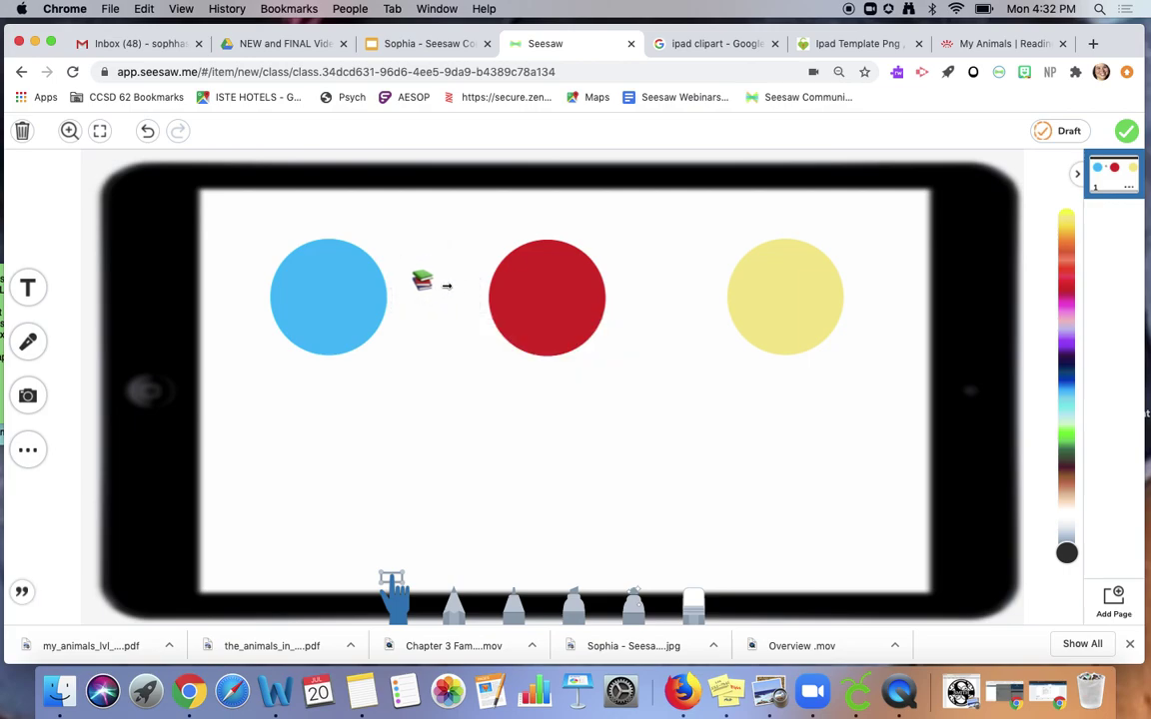
Enlarge the books emoji label and fit it centered inside the blue circle.
{"action": "left_click", "coordinate": [435, 283]}
{"action": "left_click_drag", "start_coordinate": [476, 306], "coordinate": [553, 391]}
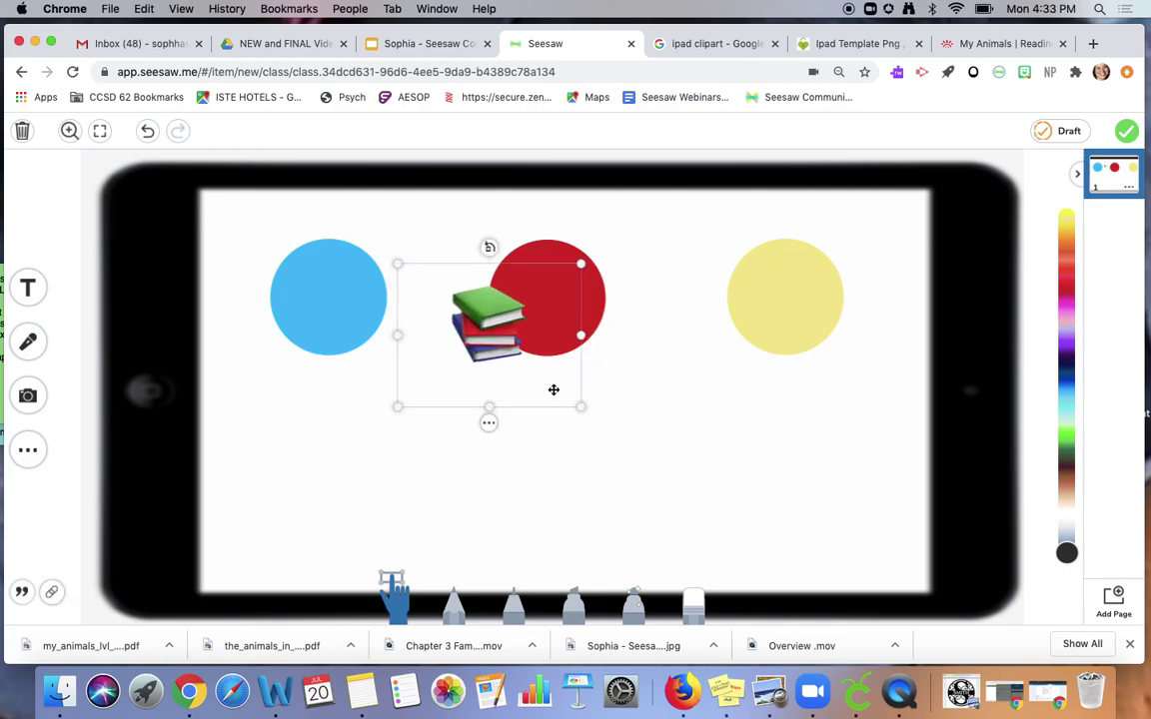
{"action": "left_click_drag", "start_coordinate": [498, 336], "coordinate": [343, 307]}
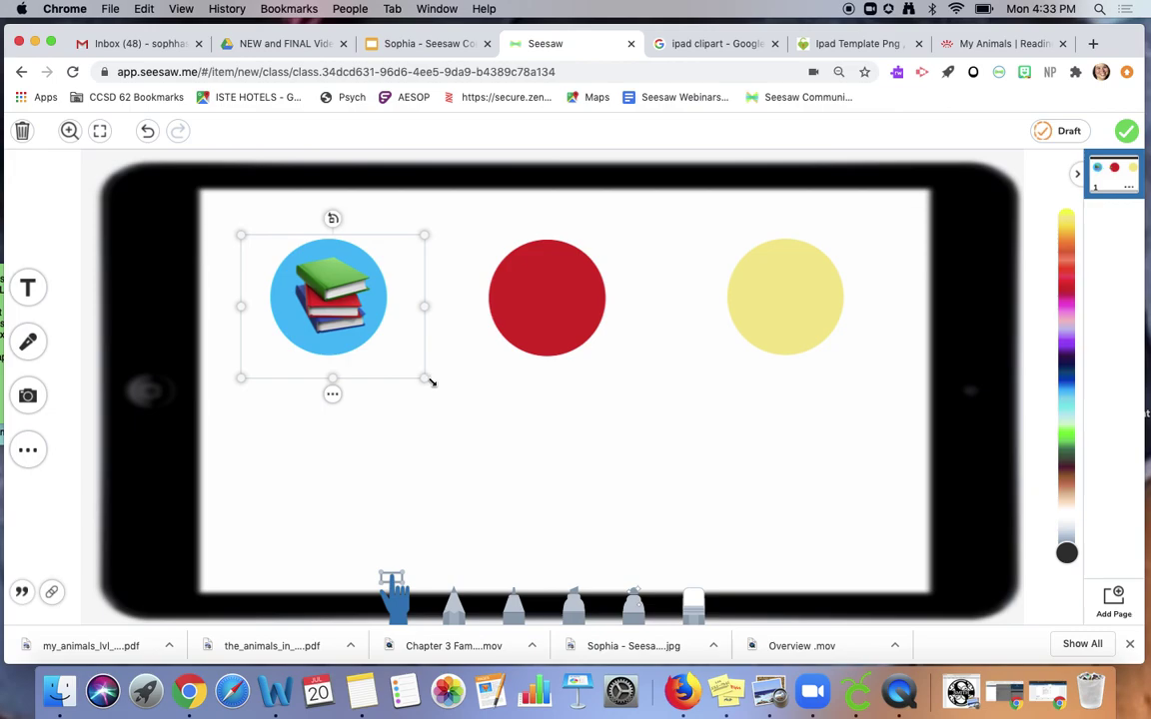
{"action": "left_click_drag", "start_coordinate": [425, 378], "coordinate": [361, 331]}
{"action": "left_click_drag", "start_coordinate": [294, 280], "coordinate": [322, 302]}
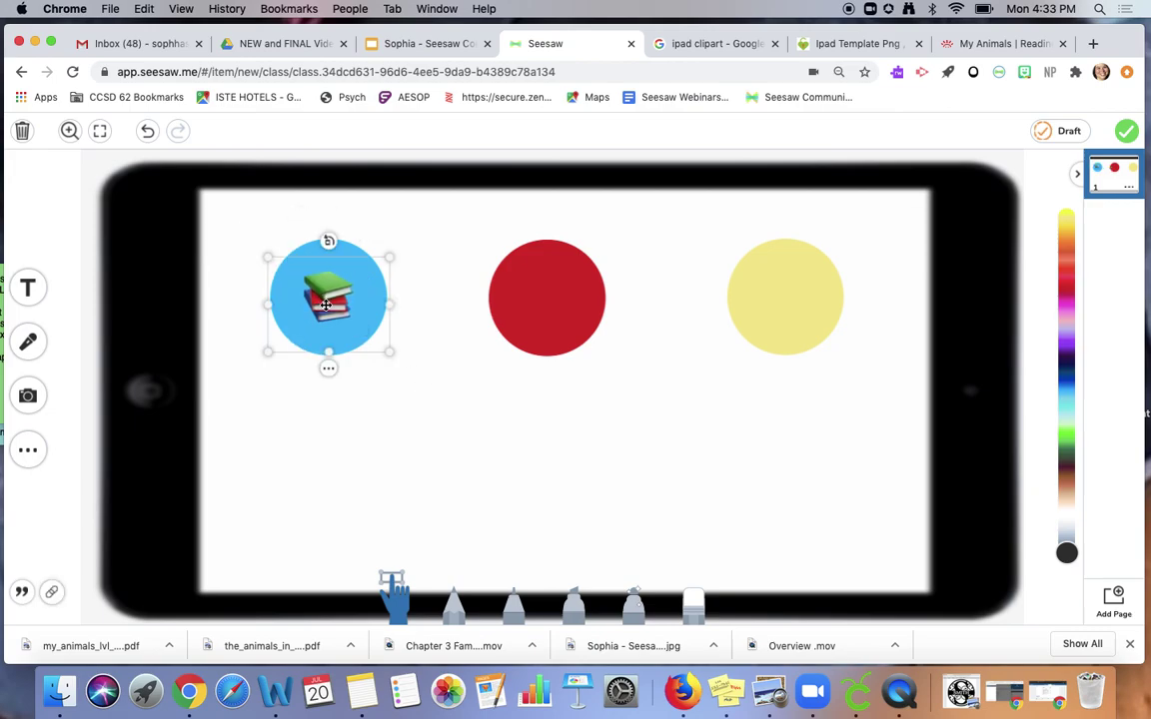
{"action": "left_click", "coordinate": [329, 370]}
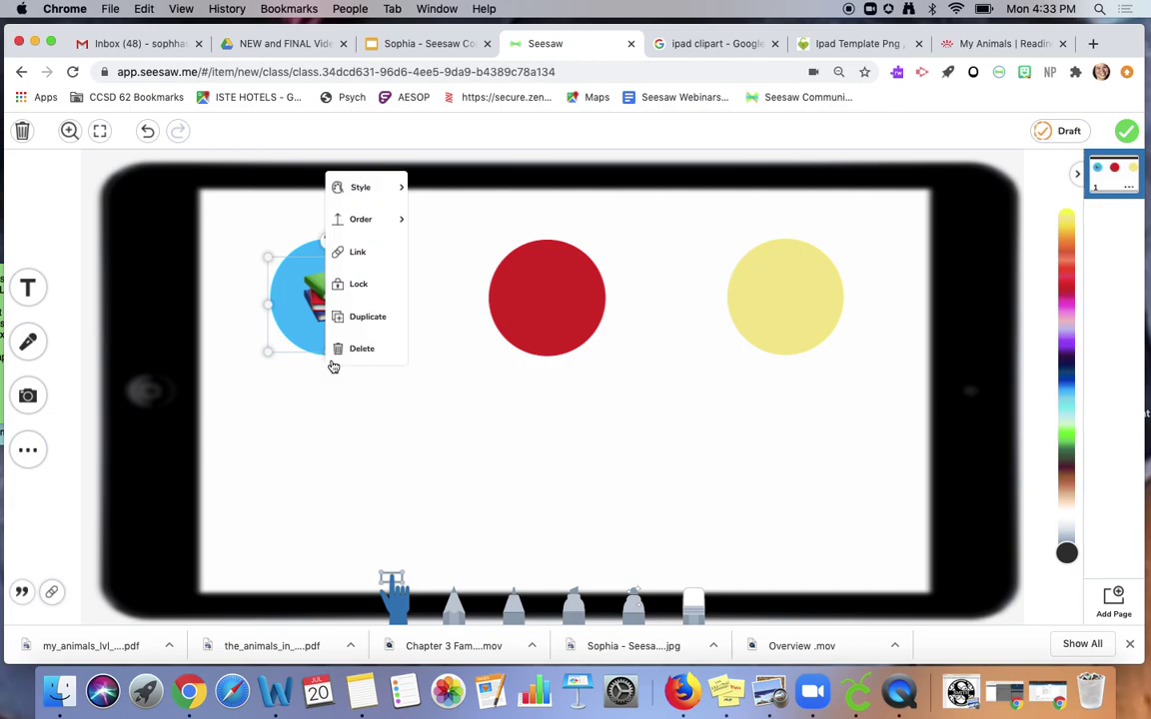
{"action": "left_click", "coordinate": [357, 256]}
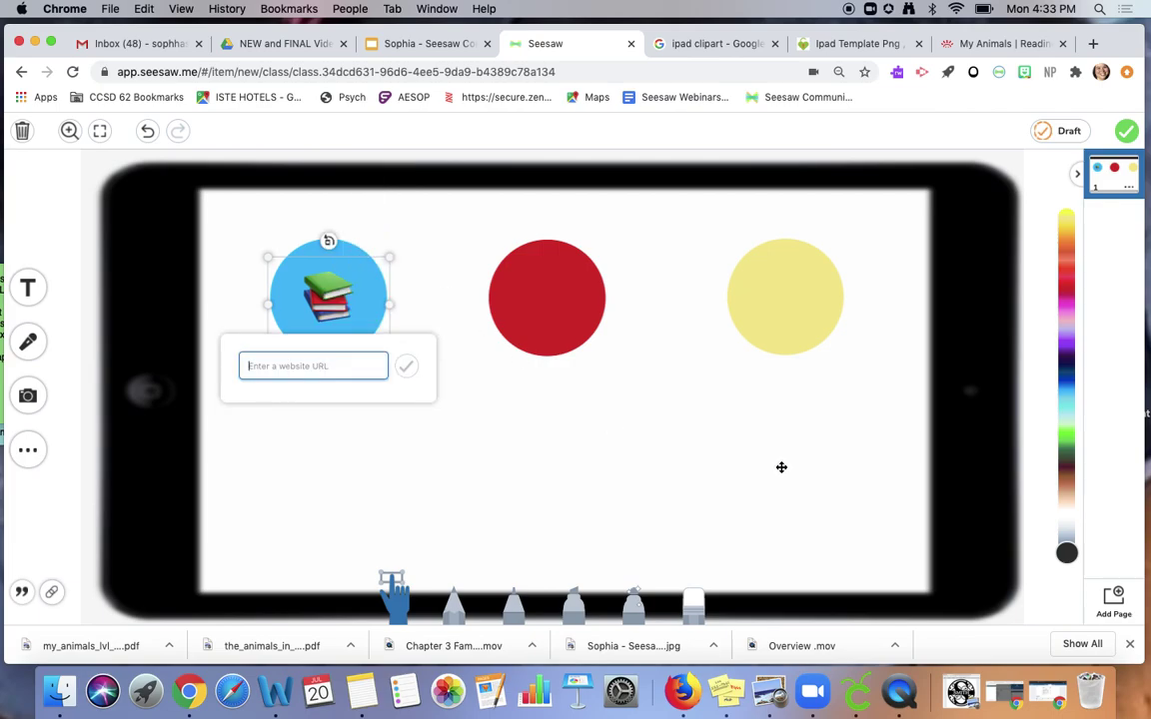
{"action": "left_click", "coordinate": [493, 391]}
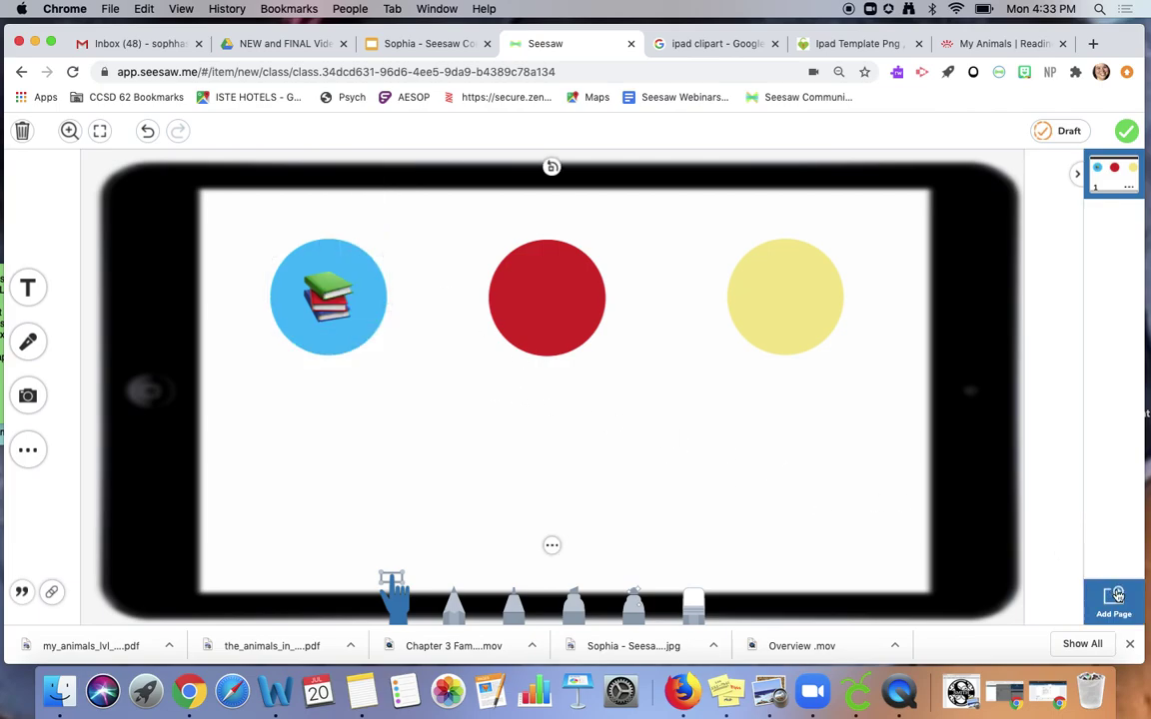
Add a second blank page to the post.
{"action": "left_click", "coordinate": [1113, 600]}
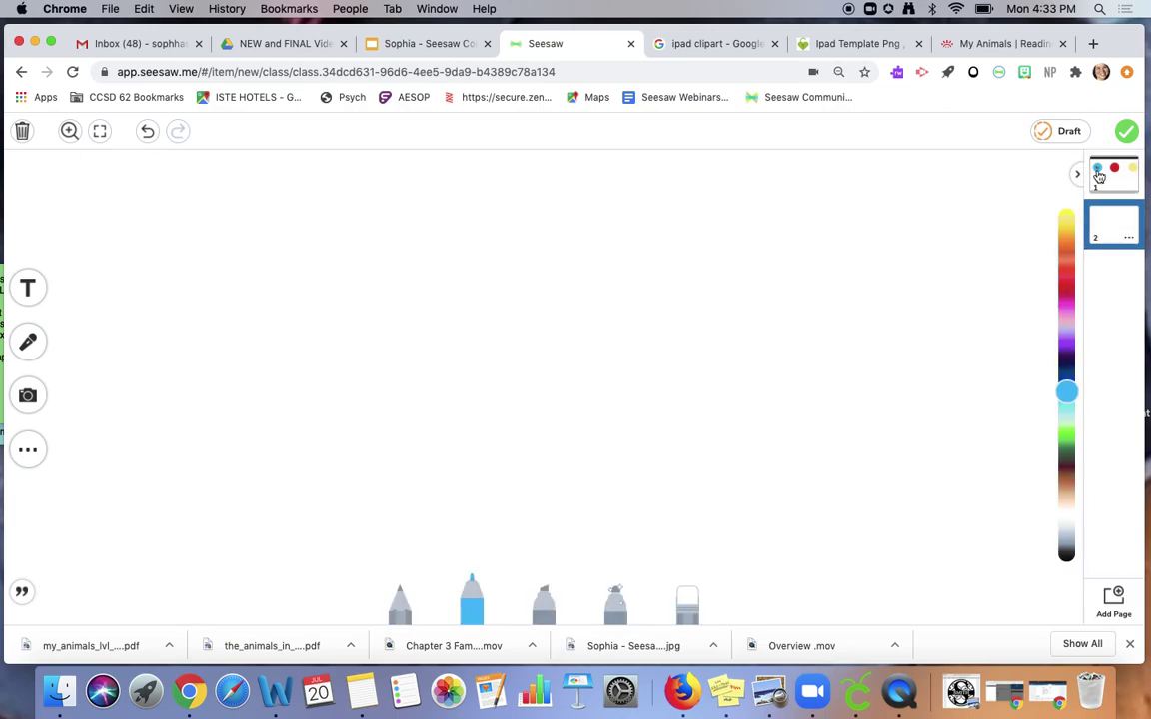
Link the books emoji label on page 1 to page 2 and follow the link to test it.
{"action": "left_click", "coordinate": [1114, 175]}
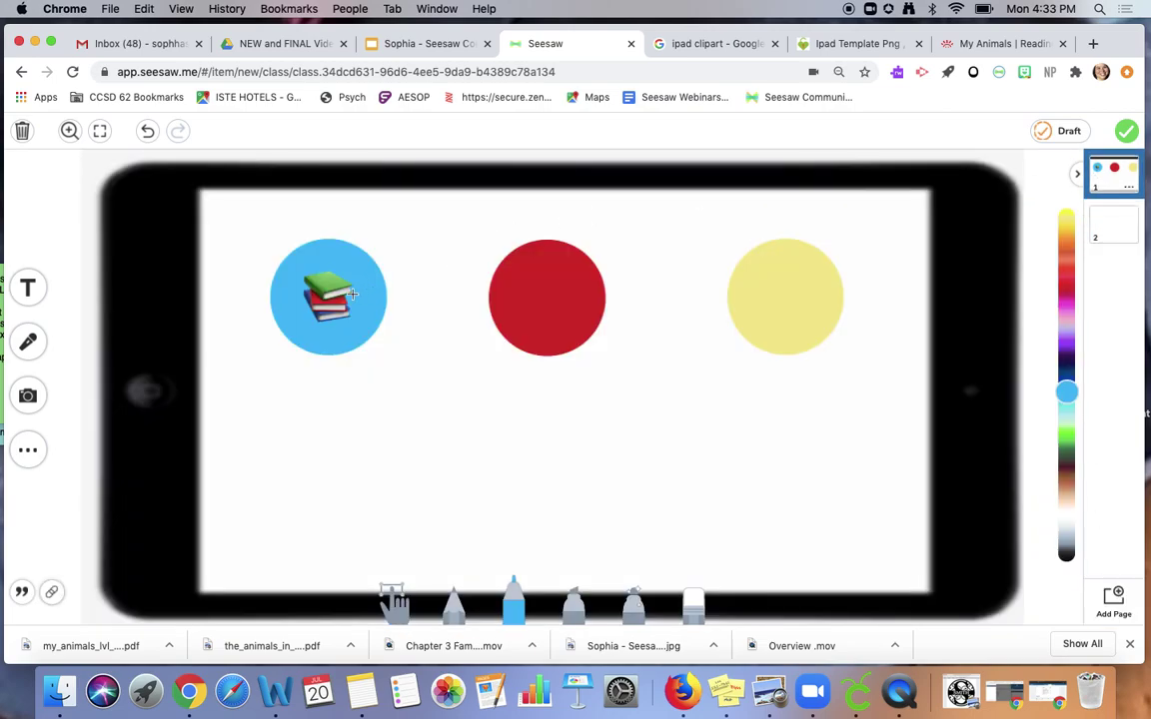
{"action": "left_click", "coordinate": [394, 349]}
{"action": "left_click", "coordinate": [400, 604]}
{"action": "left_click", "coordinate": [339, 335]}
{"action": "left_click", "coordinate": [328, 367]}
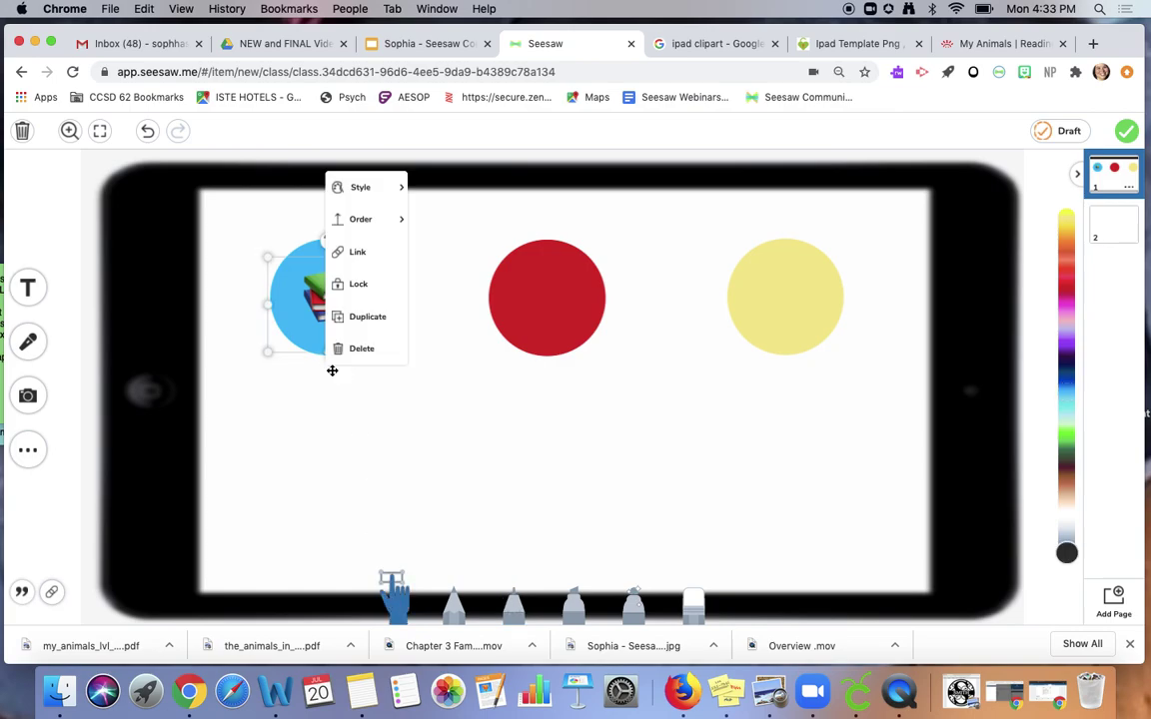
{"action": "left_click", "coordinate": [358, 252]}
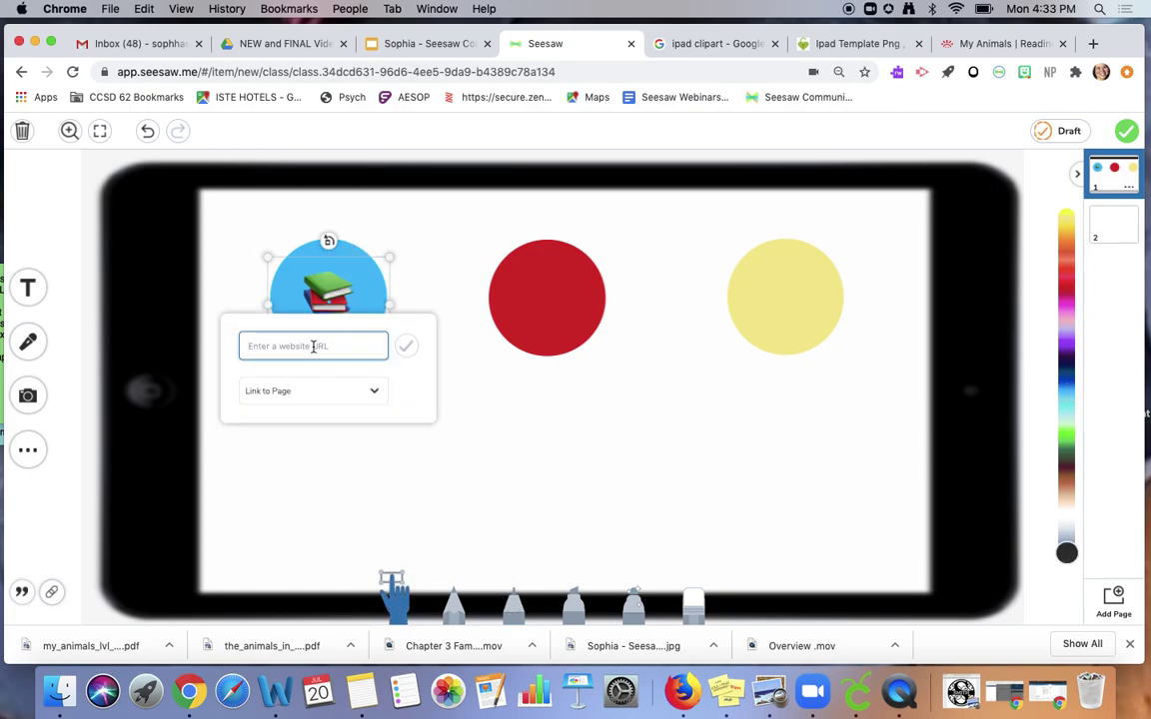
{"action": "left_click", "coordinate": [372, 391]}
{"action": "left_click", "coordinate": [367, 390]}
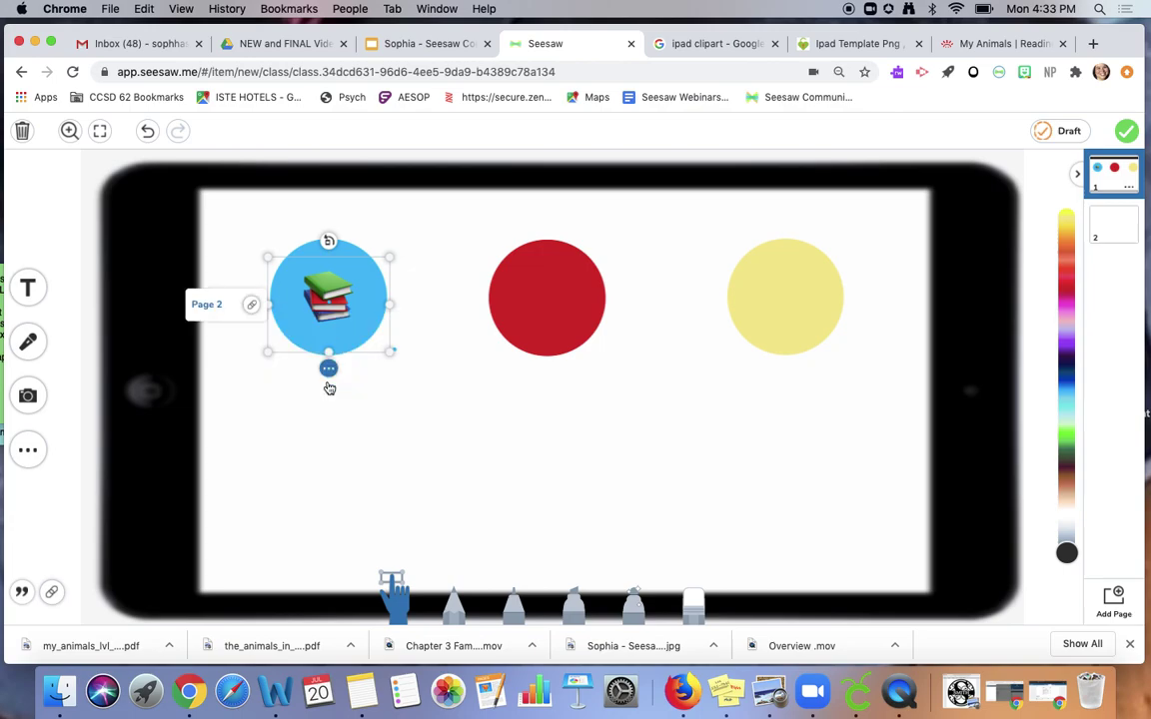
{"action": "left_click", "coordinate": [372, 404]}
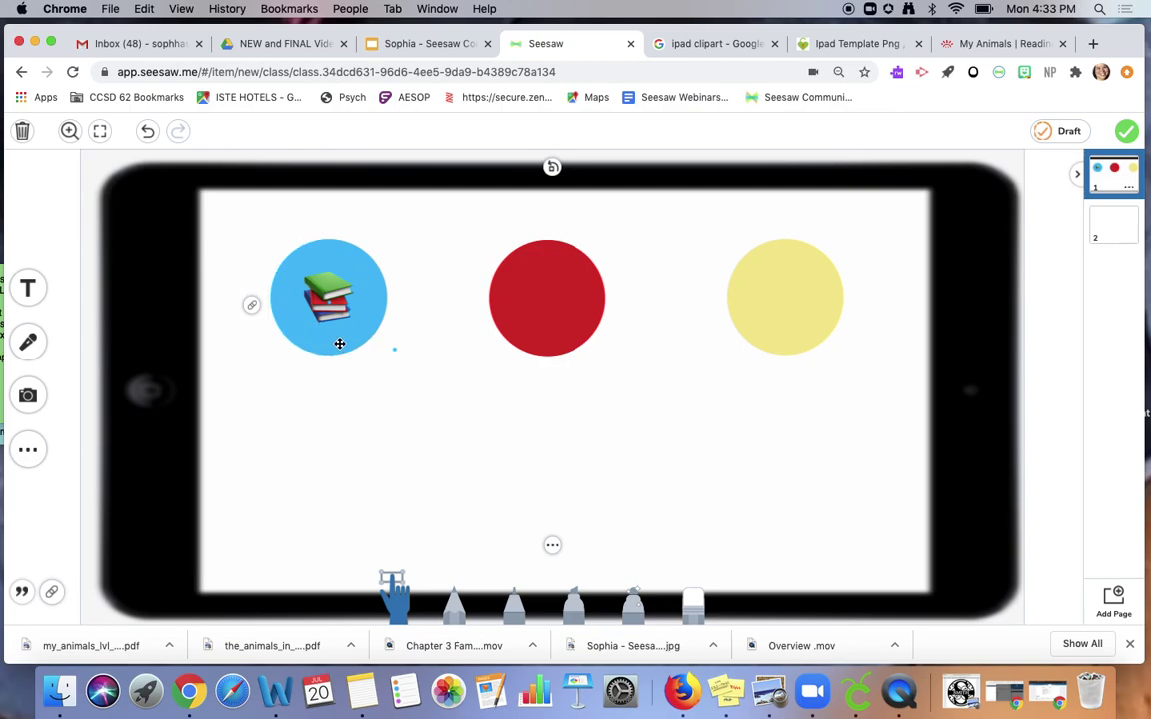
{"action": "left_click", "coordinate": [250, 306]}
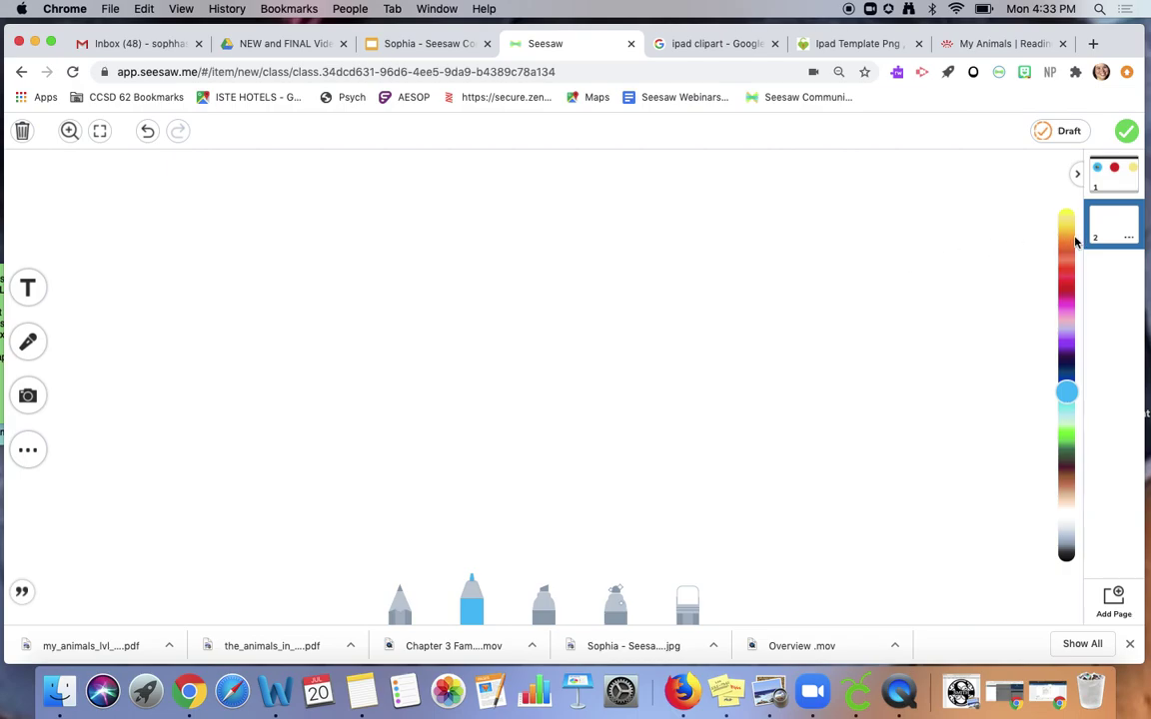
Add the title text "Reading" to page 2 and place it centered near the top of the page.
{"action": "left_click", "coordinate": [35, 297]}
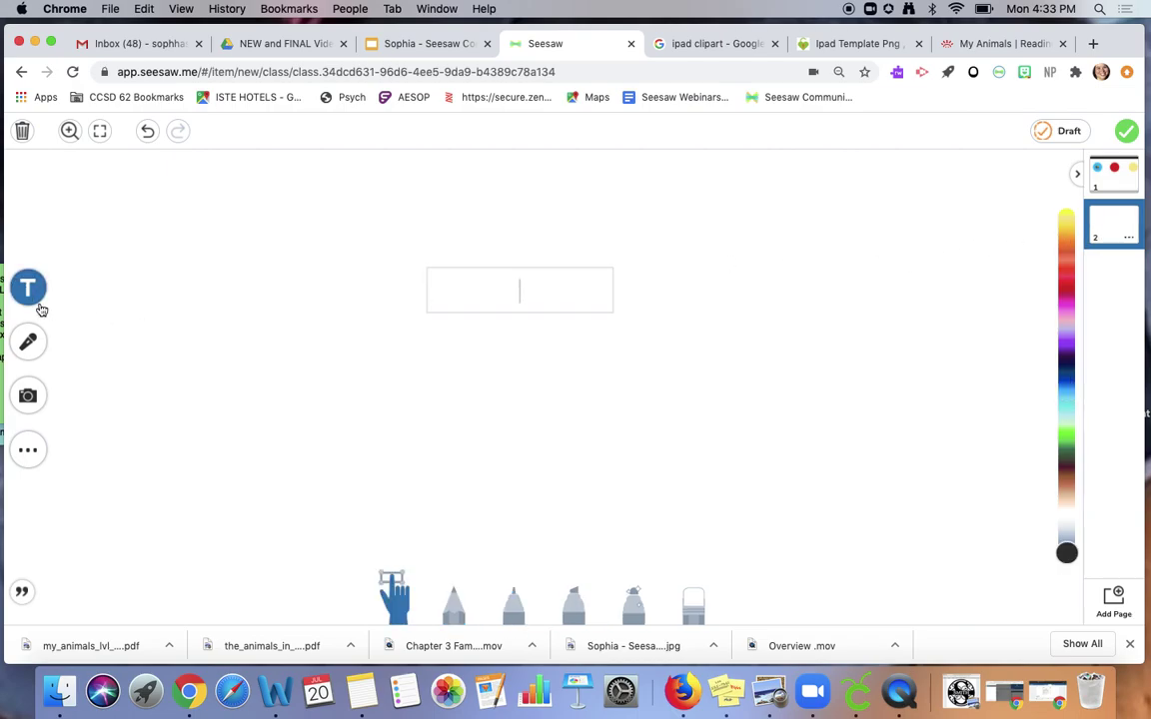
{"action": "type", "text": "Raeding"}
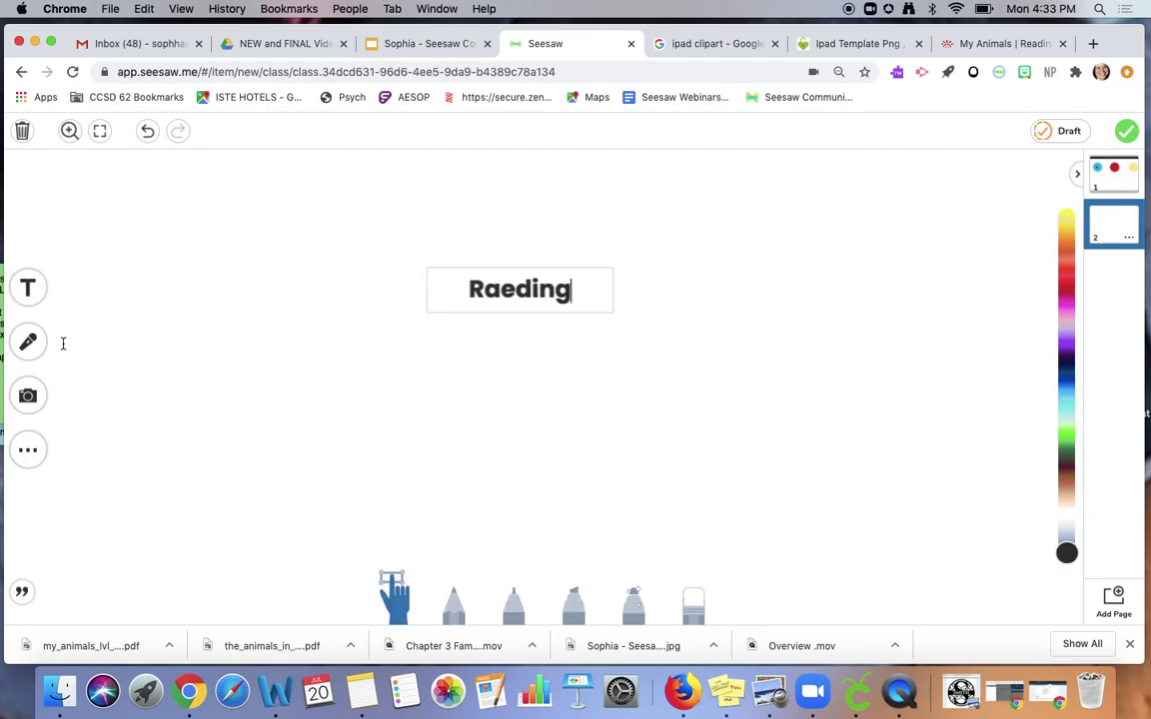
{"action": "key", "text": "BackSpace"}
{"action": "key", "text": "BackSpace"}
{"action": "key", "text": "BackSpace"}
{"action": "key", "text": "BackSpace"}
{"action": "key", "text": "BackSpace"}
{"action": "key", "text": "BackSpace"}
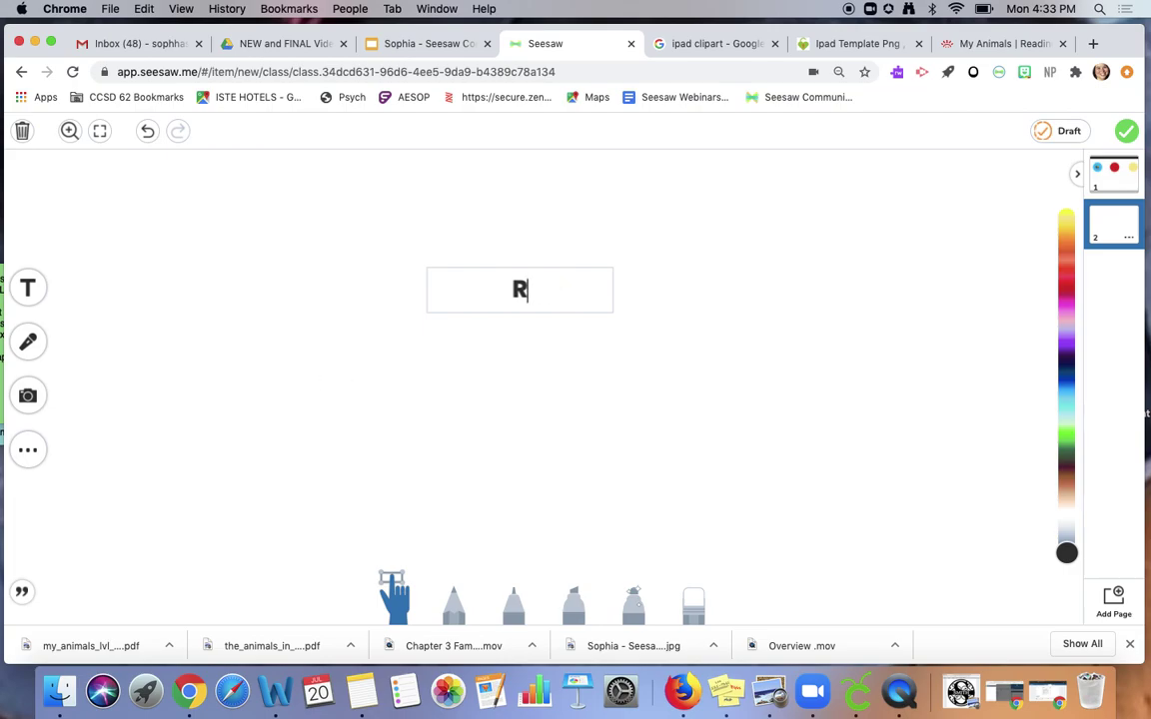
{"action": "type", "text": "eading"}
{"action": "left_click", "coordinate": [479, 299]}
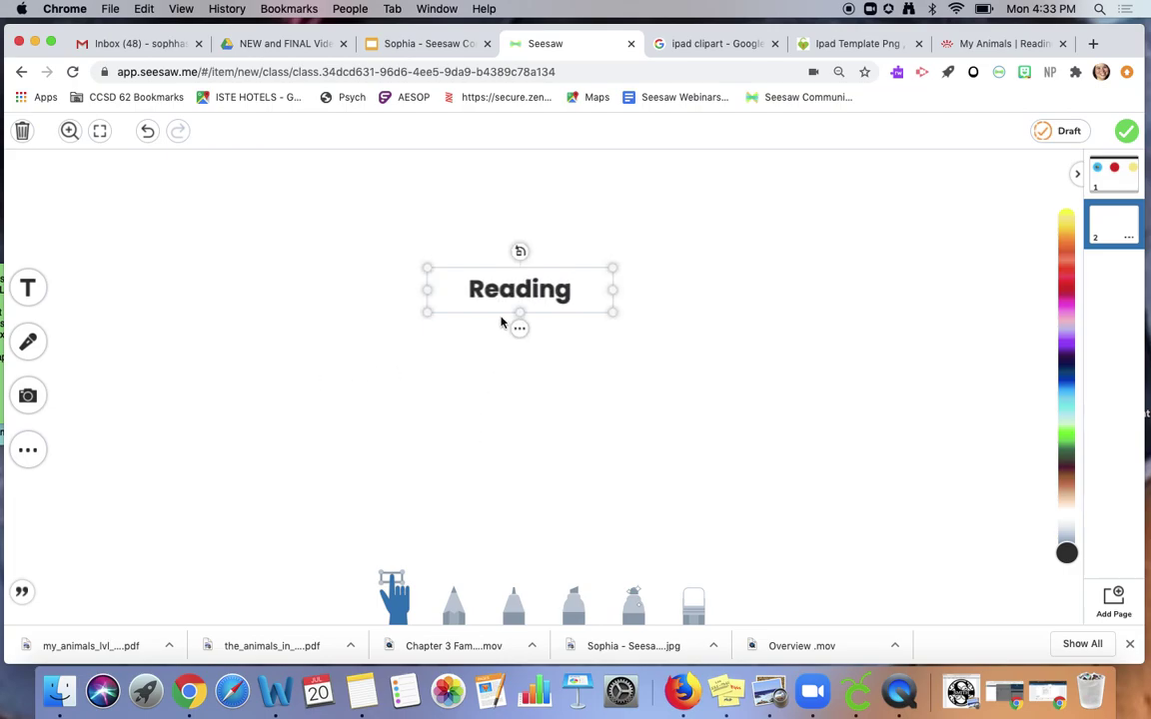
{"action": "left_click_drag", "start_coordinate": [513, 294], "coordinate": [544, 199]}
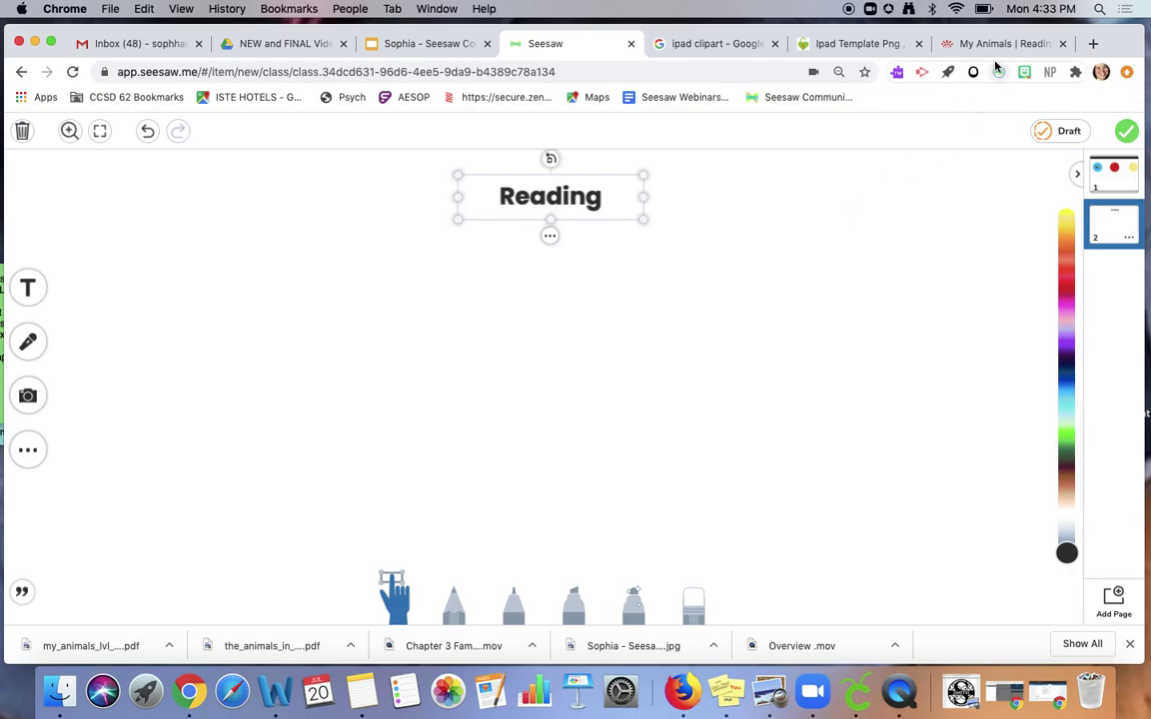
Switch to the Reading A-Z page and capture the "My Animals" word list and picture as a selected area for Seesaw.
{"action": "left_click", "coordinate": [989, 44]}
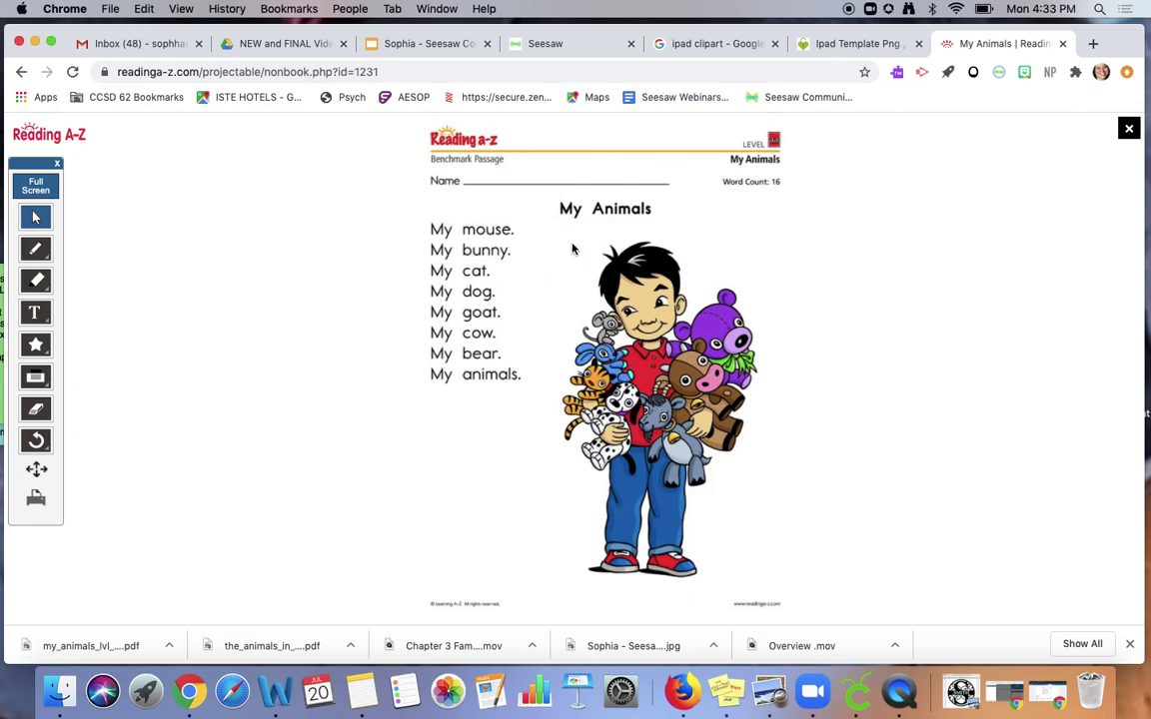
{"action": "left_click", "coordinate": [999, 75]}
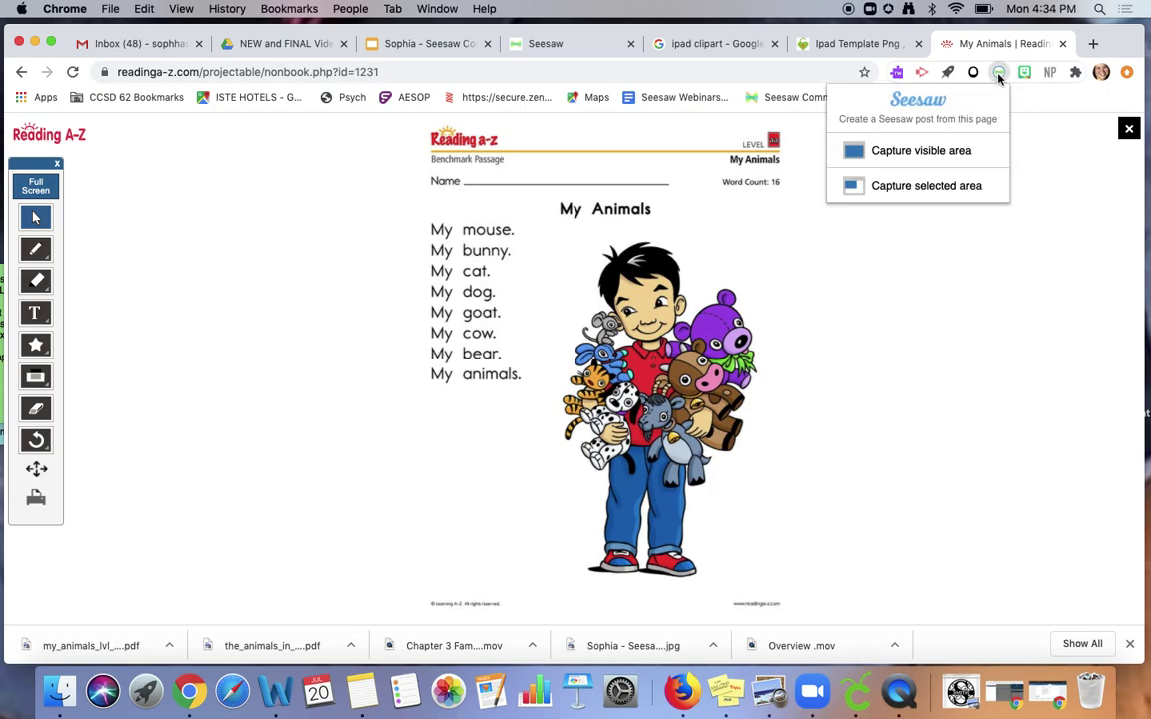
{"action": "left_click", "coordinate": [943, 184]}
{"action": "left_click_drag", "start_coordinate": [415, 196], "coordinate": [770, 581]}
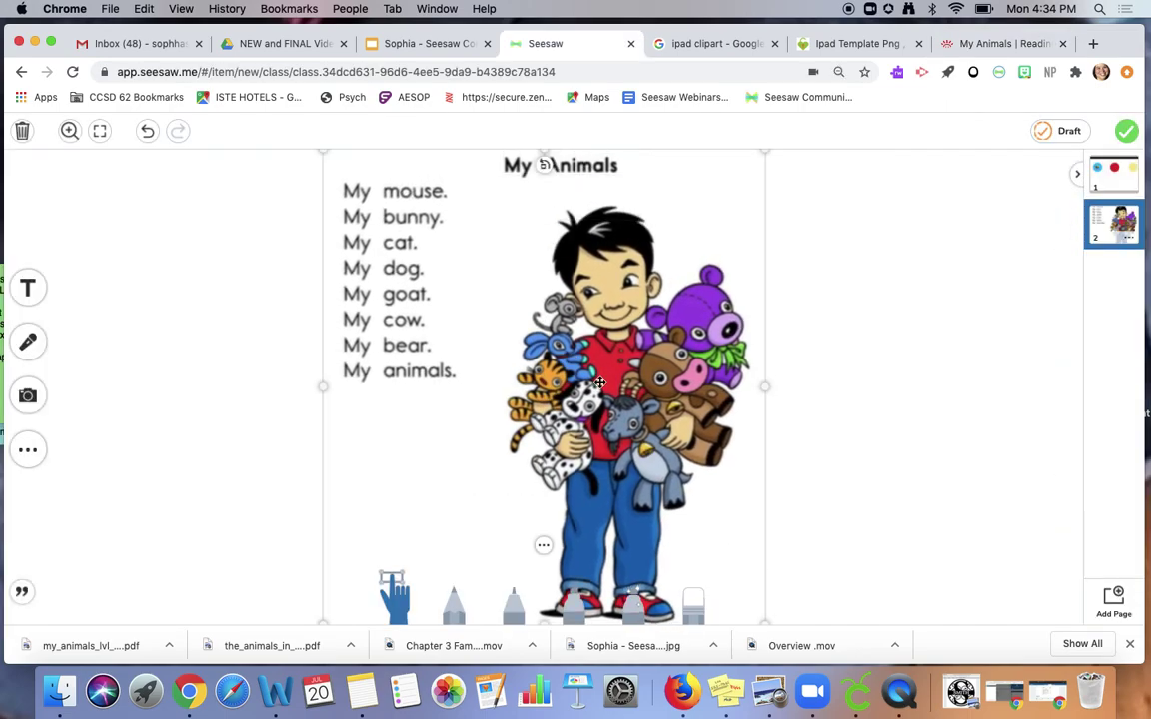
Shrink the captured "My Animals" image and move it to the left half of page 2, below the title.
{"action": "left_click_drag", "start_coordinate": [599, 382], "coordinate": [706, 399]}
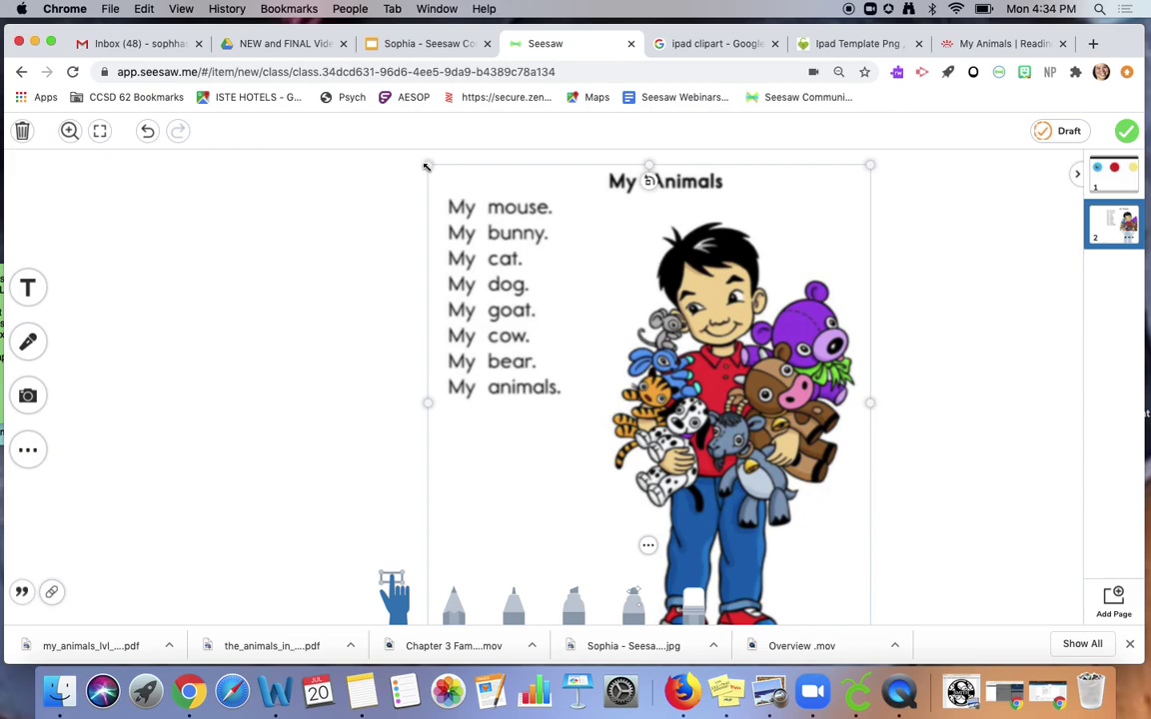
{"action": "left_click_drag", "start_coordinate": [427, 165], "coordinate": [494, 243]}
{"action": "left_click_drag", "start_coordinate": [674, 363], "coordinate": [381, 314]}
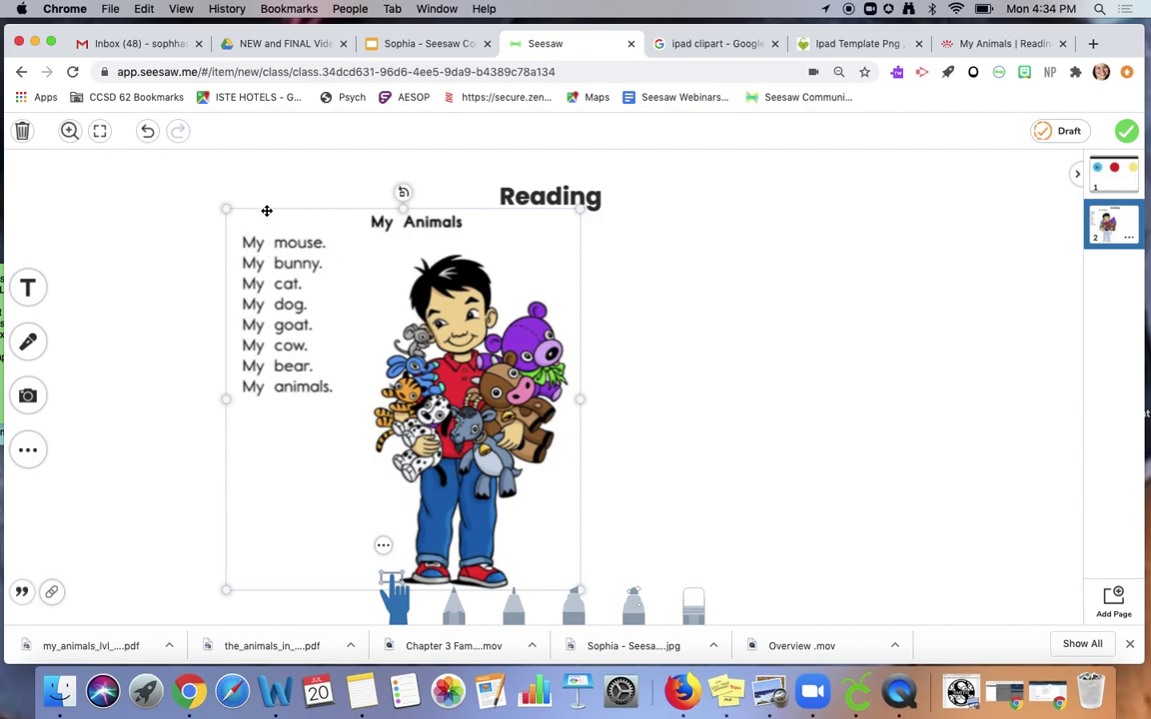
Record a short webcam video and insert it on the Reading page.
{"action": "left_click", "coordinate": [28, 397]}
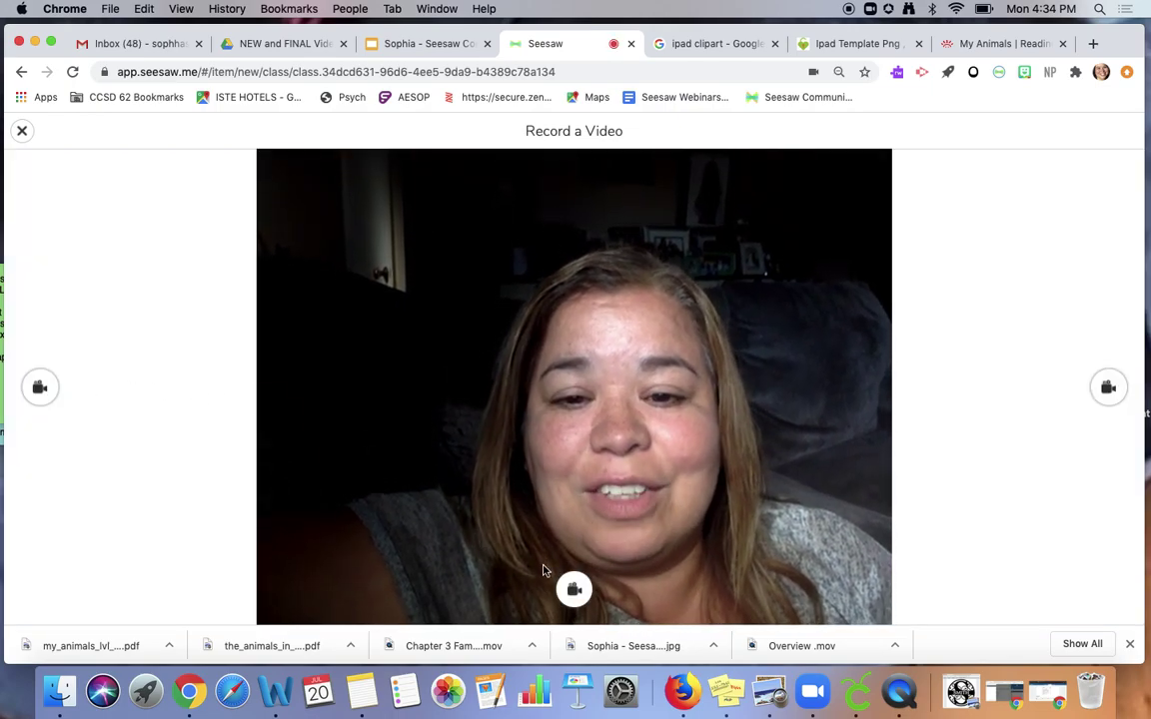
{"action": "left_click", "coordinate": [575, 589]}
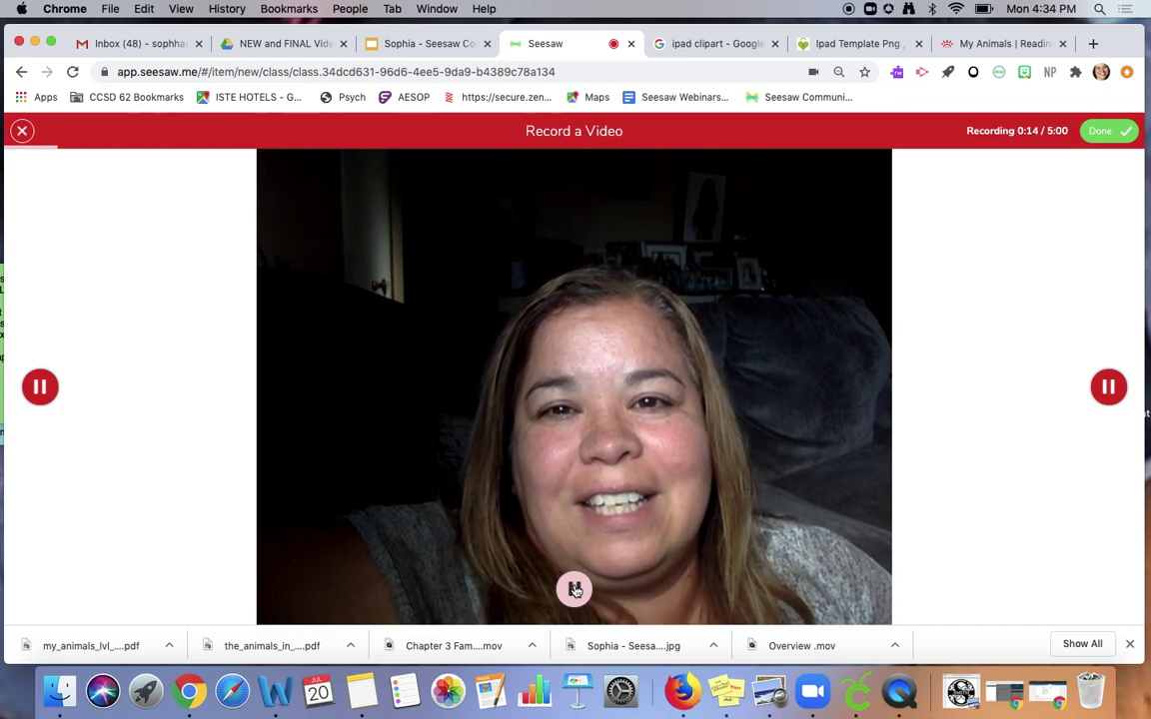
{"action": "left_click", "coordinate": [574, 592]}
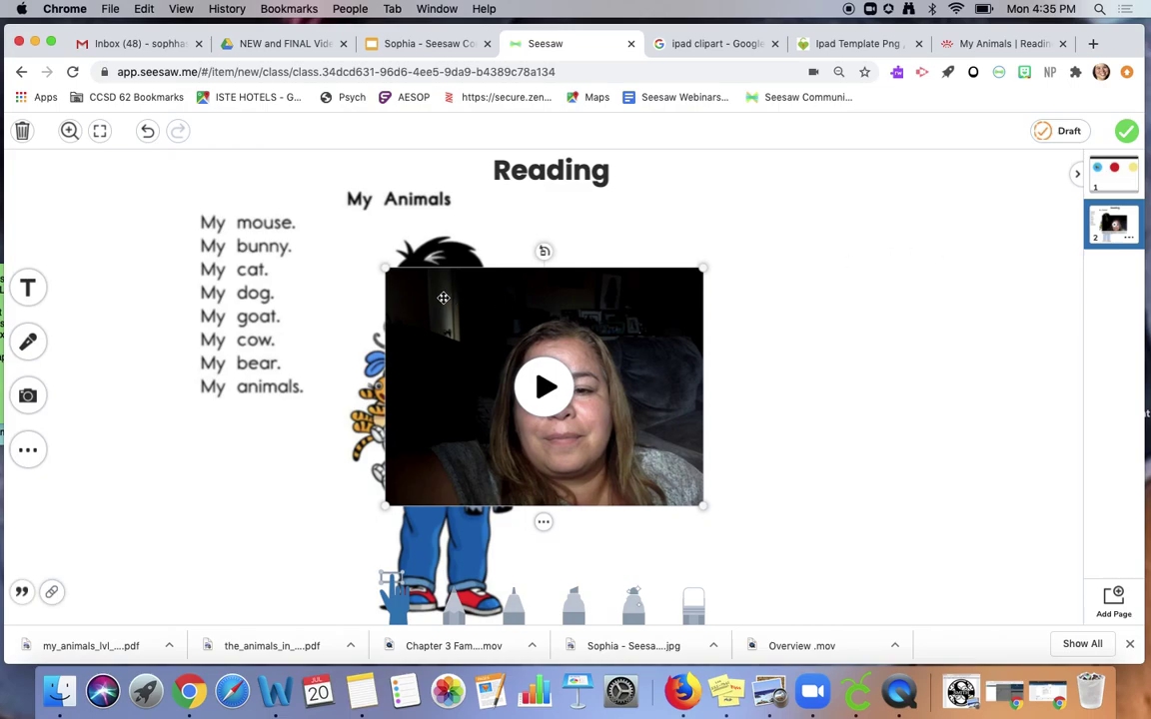
Shrink the video and place it on the left of the page, with the "My Animals" image right of center.
{"action": "left_click_drag", "start_coordinate": [385, 267], "coordinate": [496, 368]}
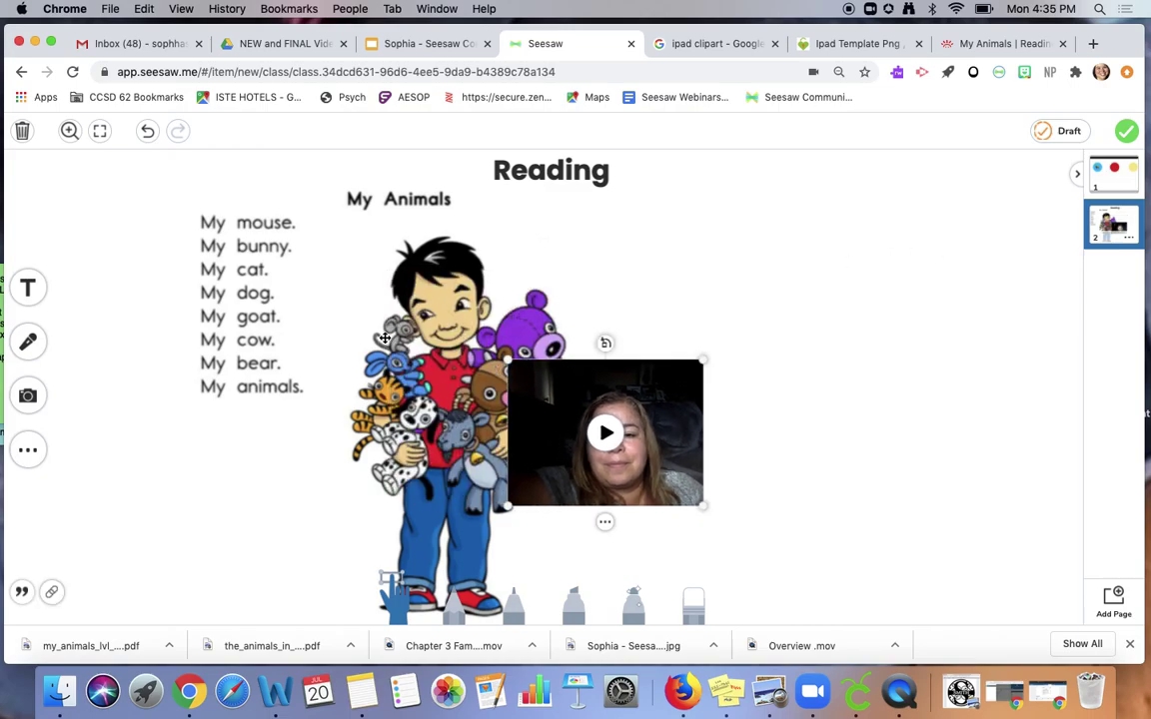
{"action": "left_click_drag", "start_coordinate": [386, 339], "coordinate": [755, 342]}
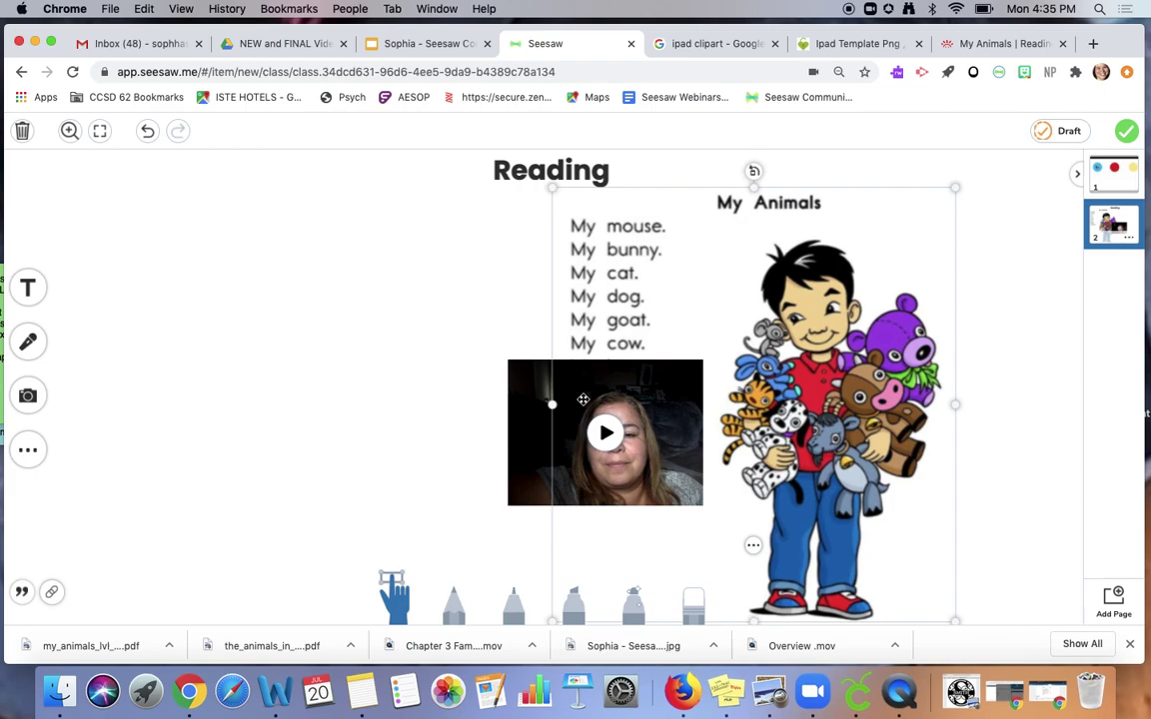
{"action": "left_click_drag", "start_coordinate": [535, 392], "coordinate": [223, 277]}
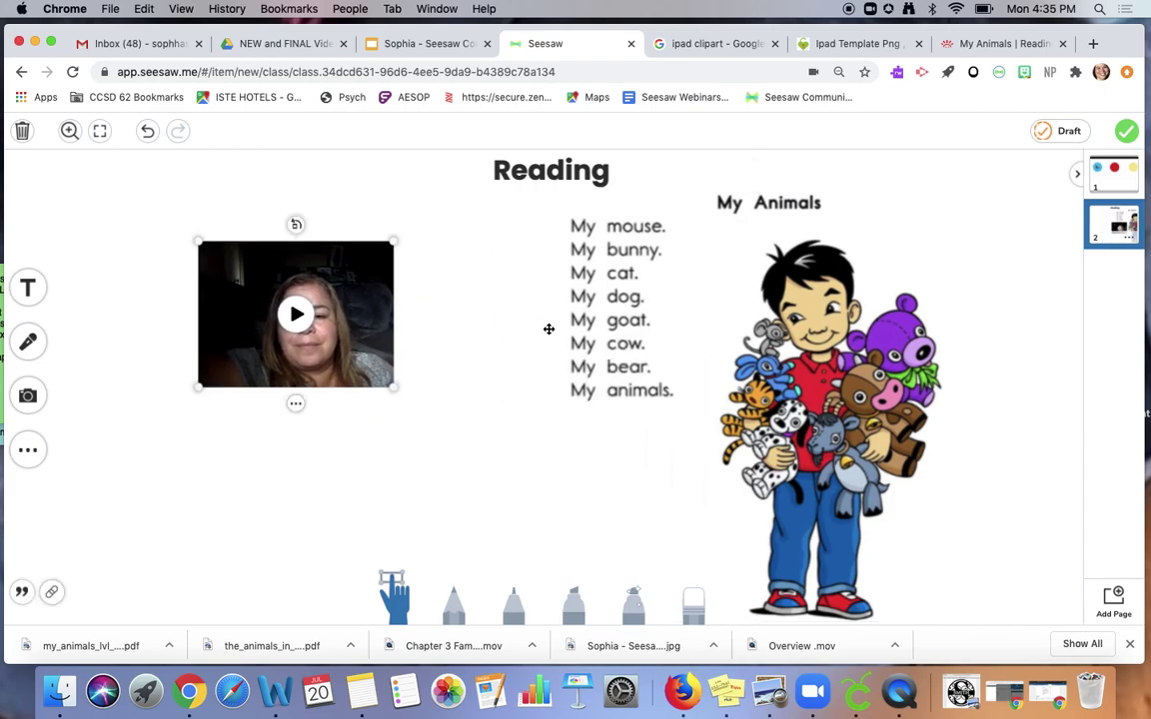
{"action": "left_click_drag", "start_coordinate": [794, 368], "coordinate": [715, 368]}
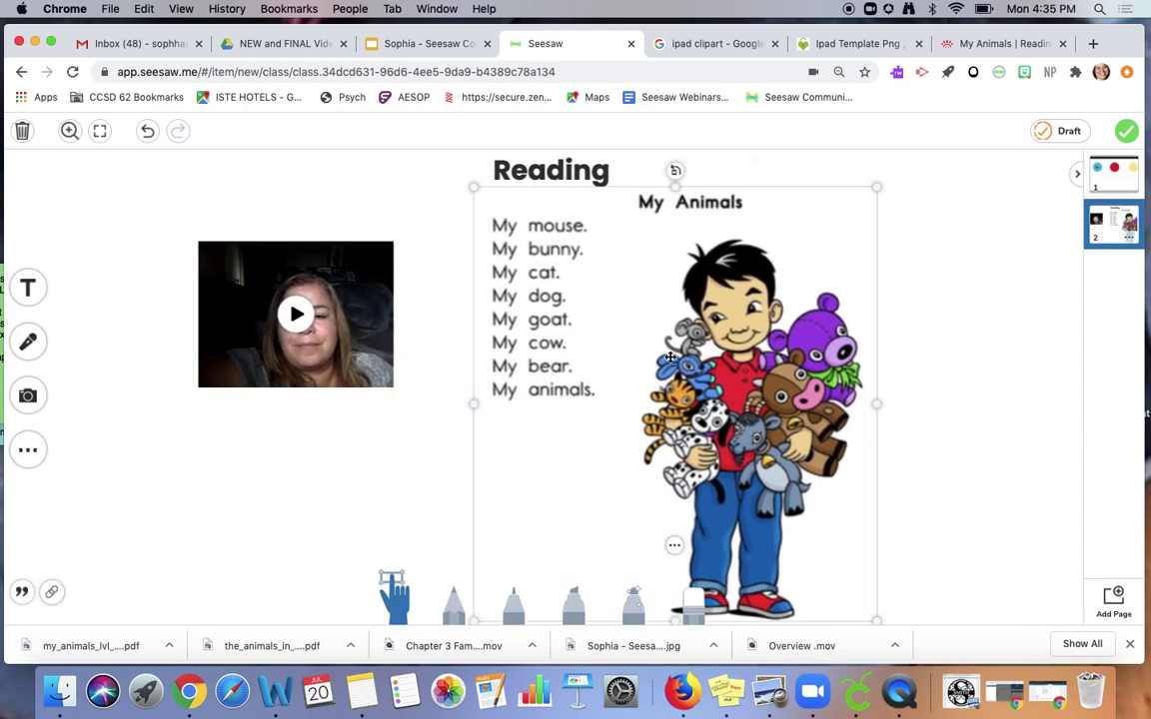
Add a blue straight arrow shape, turn it to face left and place it pointing at the microphone tool.
{"action": "left_click", "coordinate": [28, 449]}
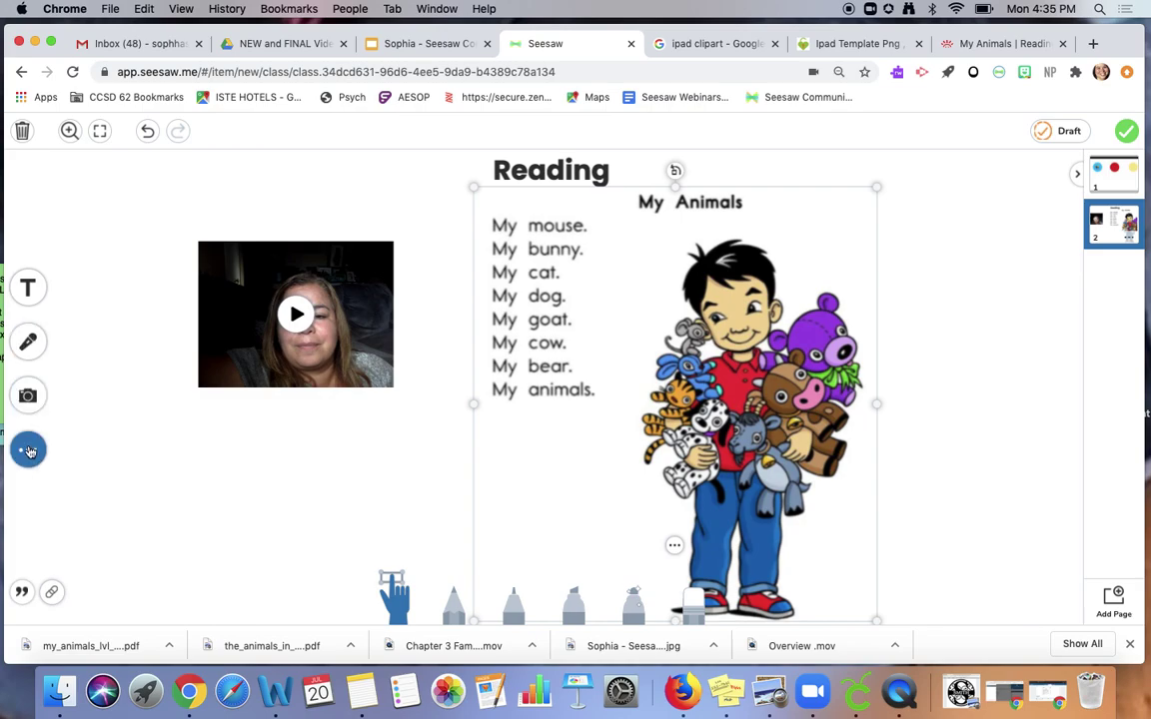
{"action": "left_click", "coordinate": [40, 450]}
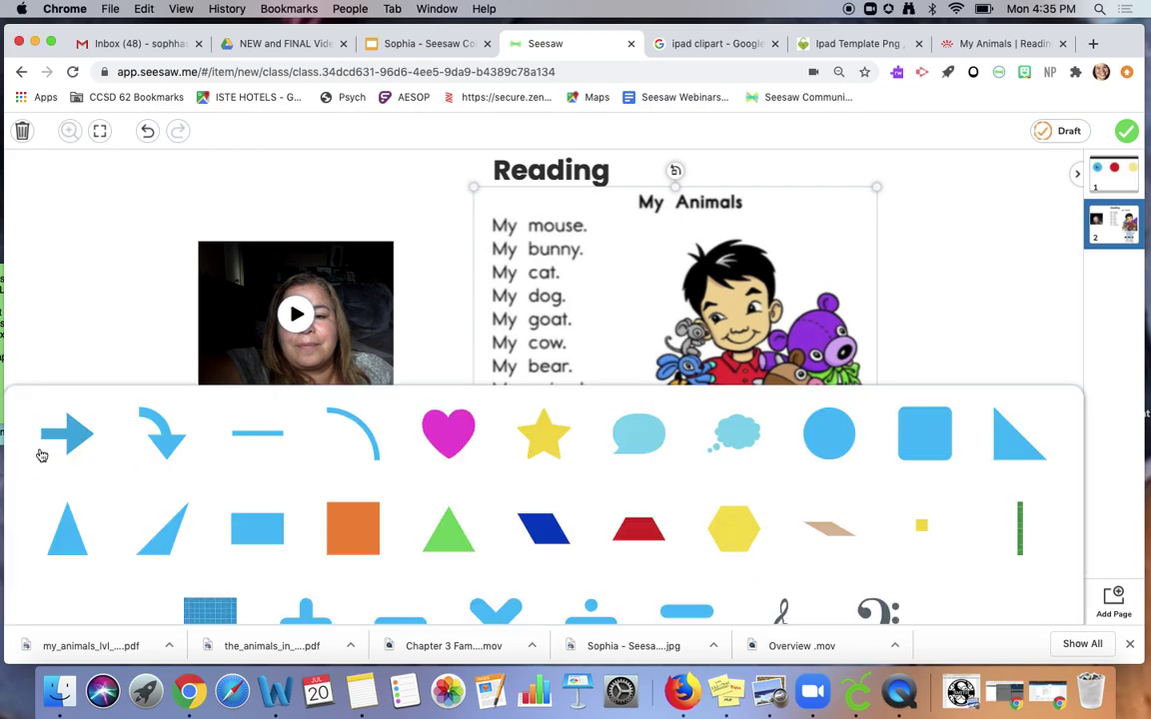
{"action": "left_click", "coordinate": [57, 438]}
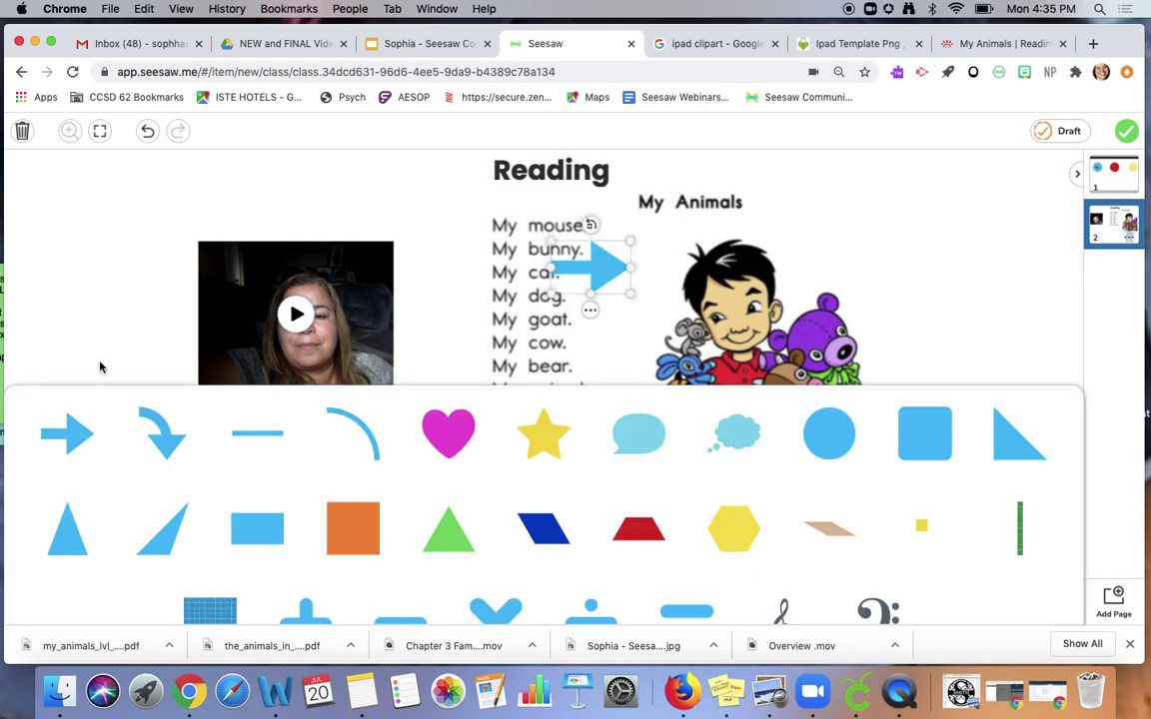
{"action": "left_click", "coordinate": [136, 321]}
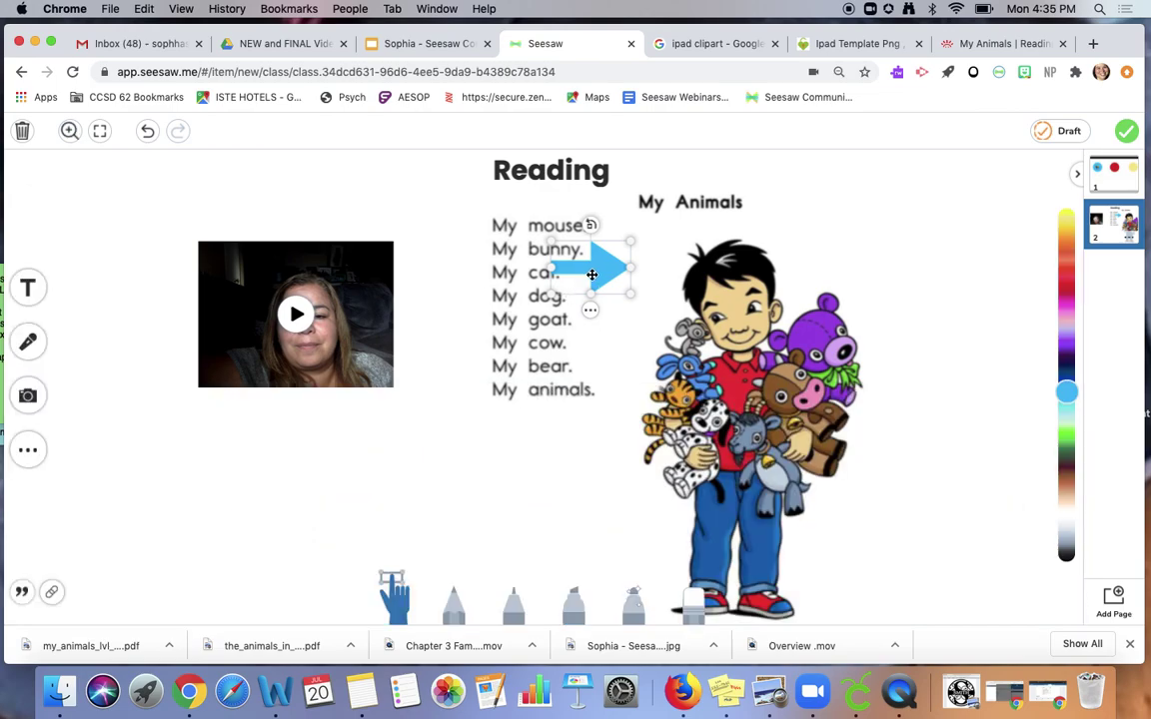
{"action": "mouse_move", "coordinate": [592, 274]}
{"action": "left_mouse_down"}
{"action": "mouse_move", "coordinate": [162, 405]}
{"action": "mouse_move", "coordinate": [103, 402]}
{"action": "mouse_move", "coordinate": [100, 372]}
{"action": "mouse_move", "coordinate": [102, 406]}
{"action": "mouse_move", "coordinate": [108, 351]}
{"action": "mouse_move", "coordinate": [85, 346]}
{"action": "left_mouse_up"}
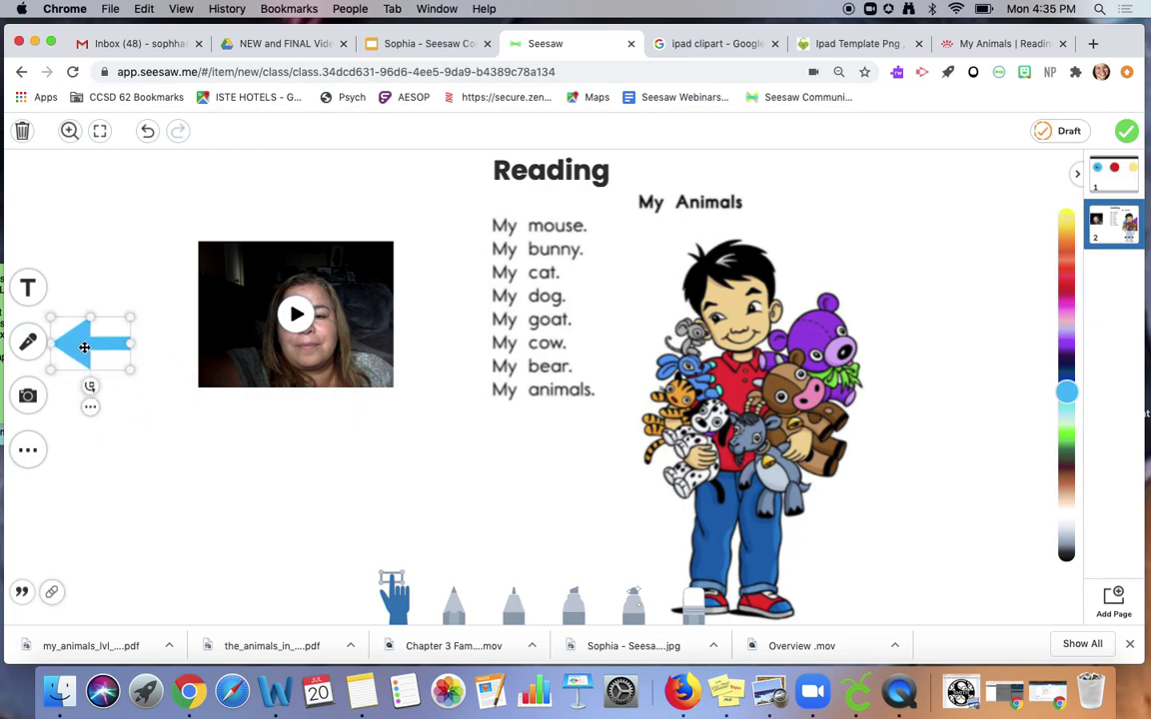
{"action": "left_click", "coordinate": [137, 424]}
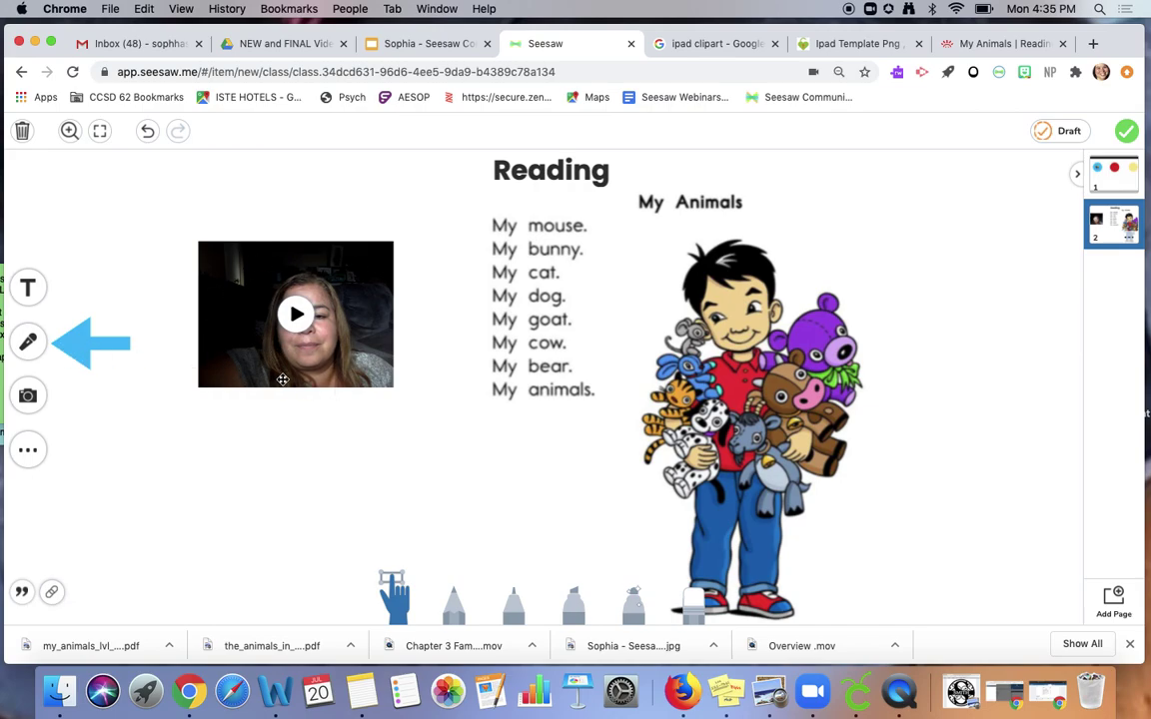
Add a text label with the eyes emoji in a plain style, enlarge it and place it above the video.
{"action": "left_click", "coordinate": [30, 289]}
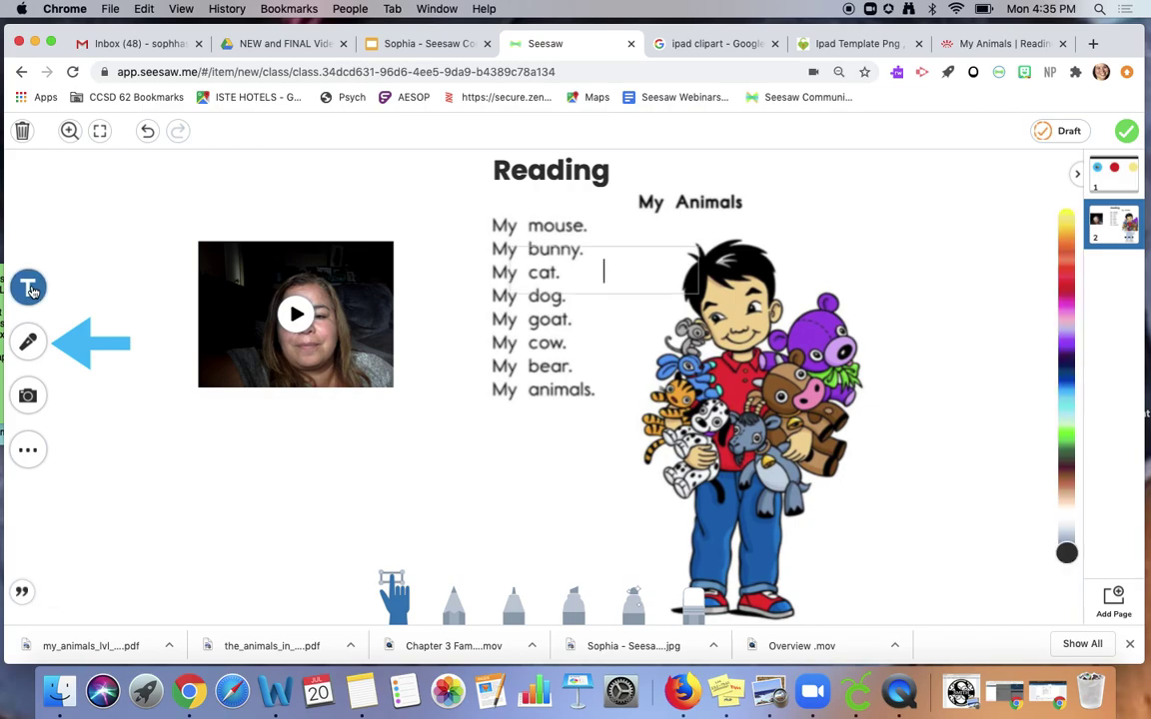
{"action": "key", "text": "ctrl+super+space"}
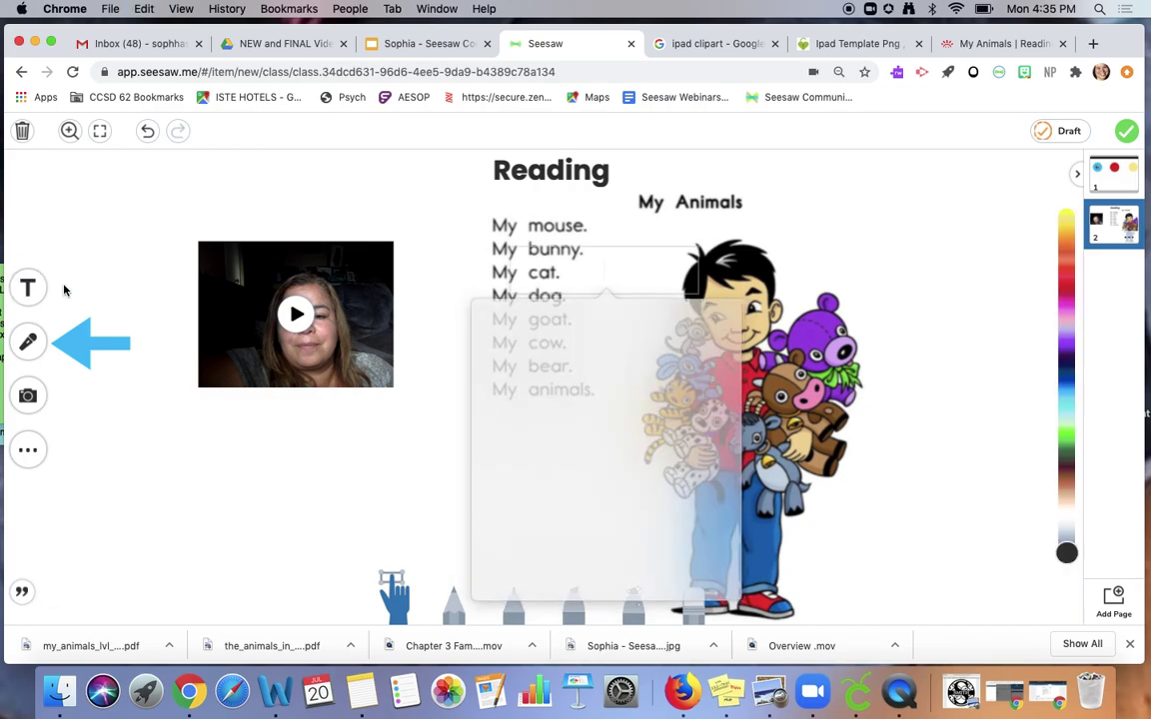
{"action": "scroll", "coordinate": [544, 380], "scroll_direction": "up", "scroll_amount": 10}
{"action": "scroll", "coordinate": [545, 379], "scroll_direction": "up", "scroll_amount": 10}
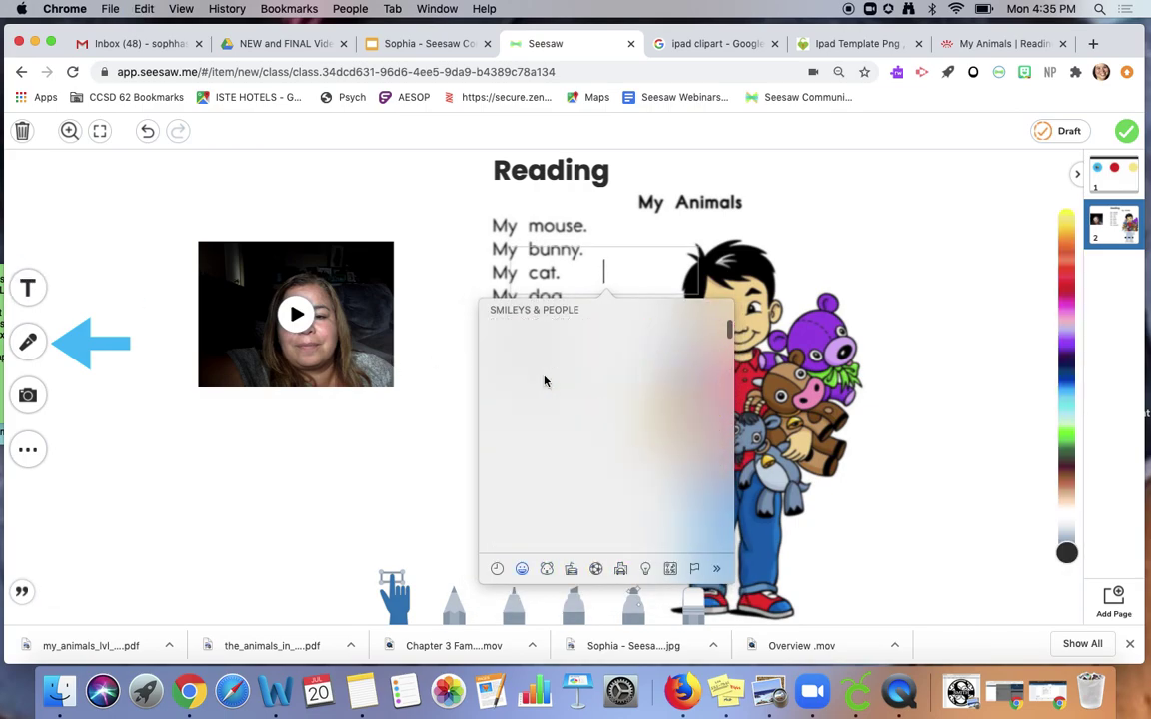
{"action": "left_click", "coordinate": [591, 363]}
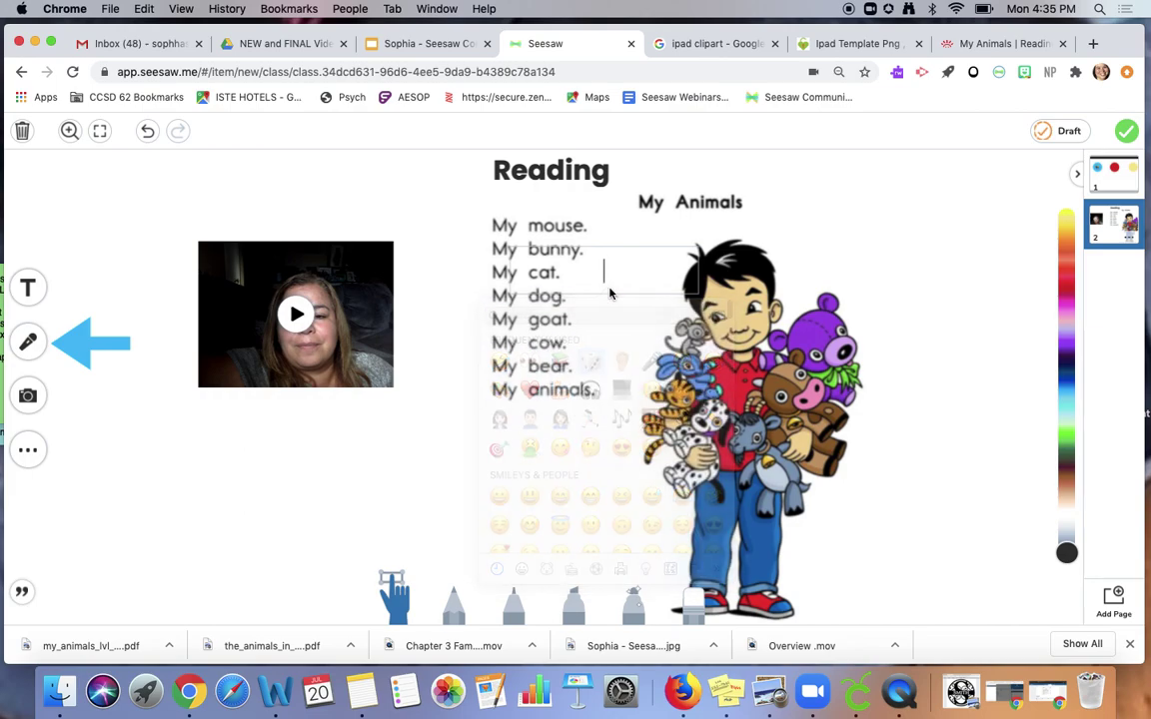
{"action": "left_click_drag", "start_coordinate": [643, 233], "coordinate": [299, 265]}
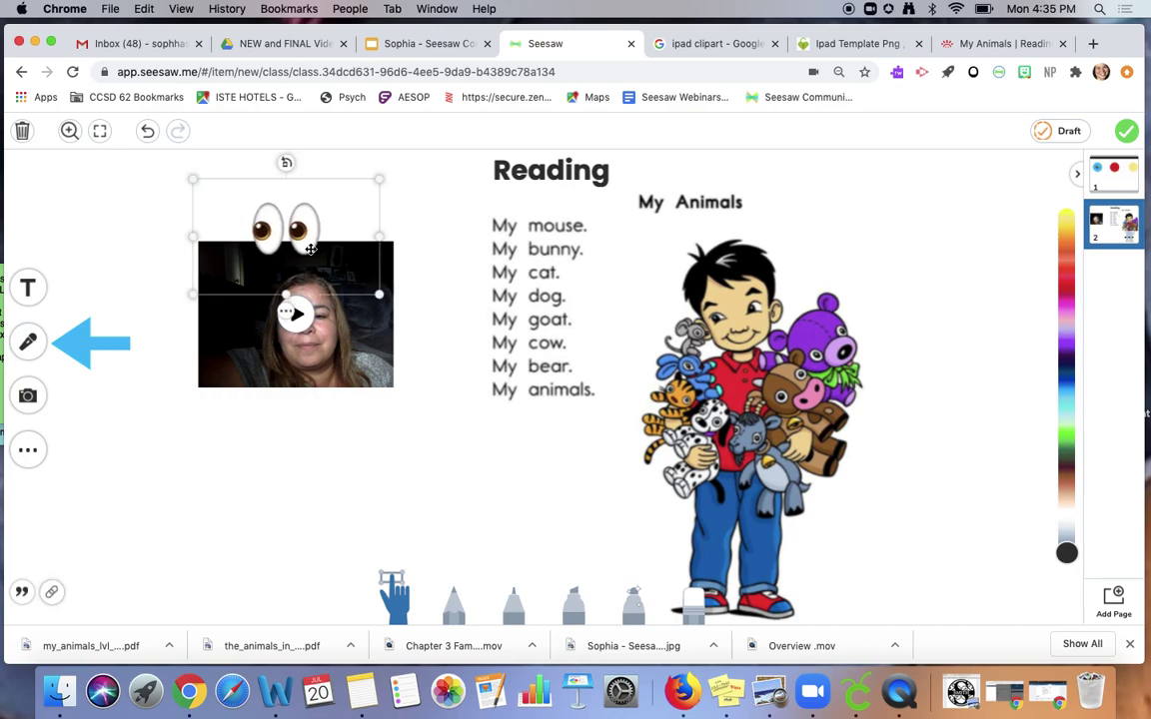
{"action": "left_click_drag", "start_coordinate": [290, 222], "coordinate": [311, 219]}
{"action": "left_click", "coordinate": [311, 219]}
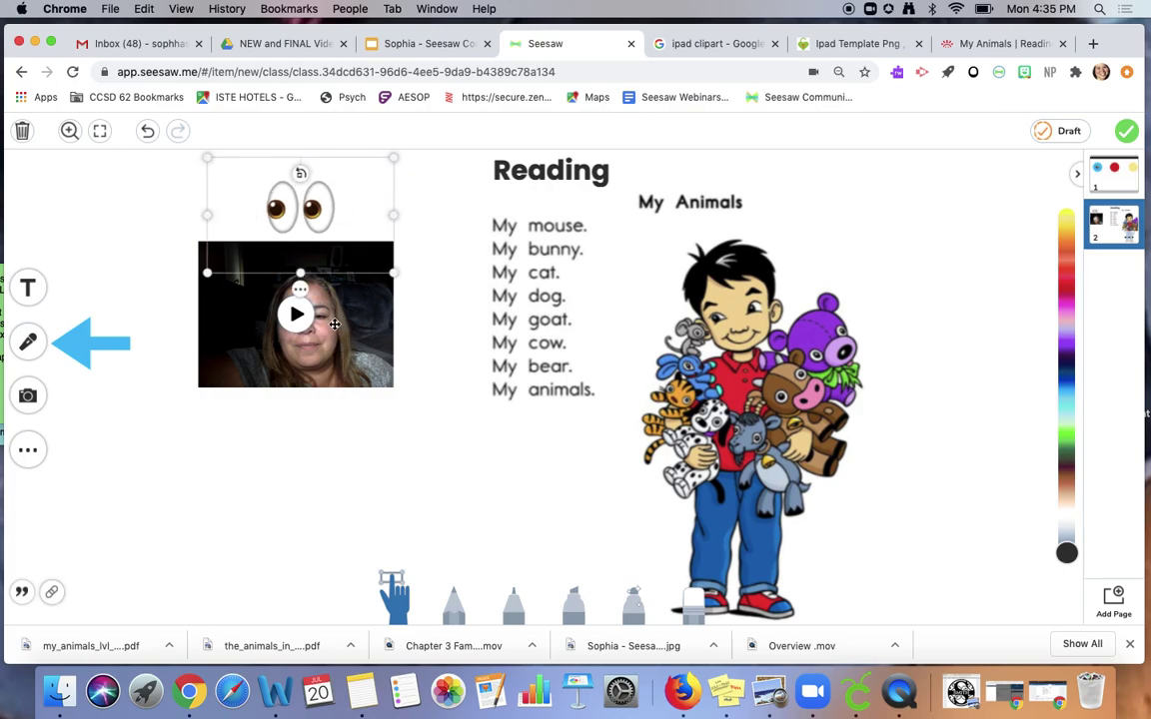
Upload the "home" image from the Desktop, shrink it and place it in the lower-right corner of the Reading page.
{"action": "left_click", "coordinate": [407, 337]}
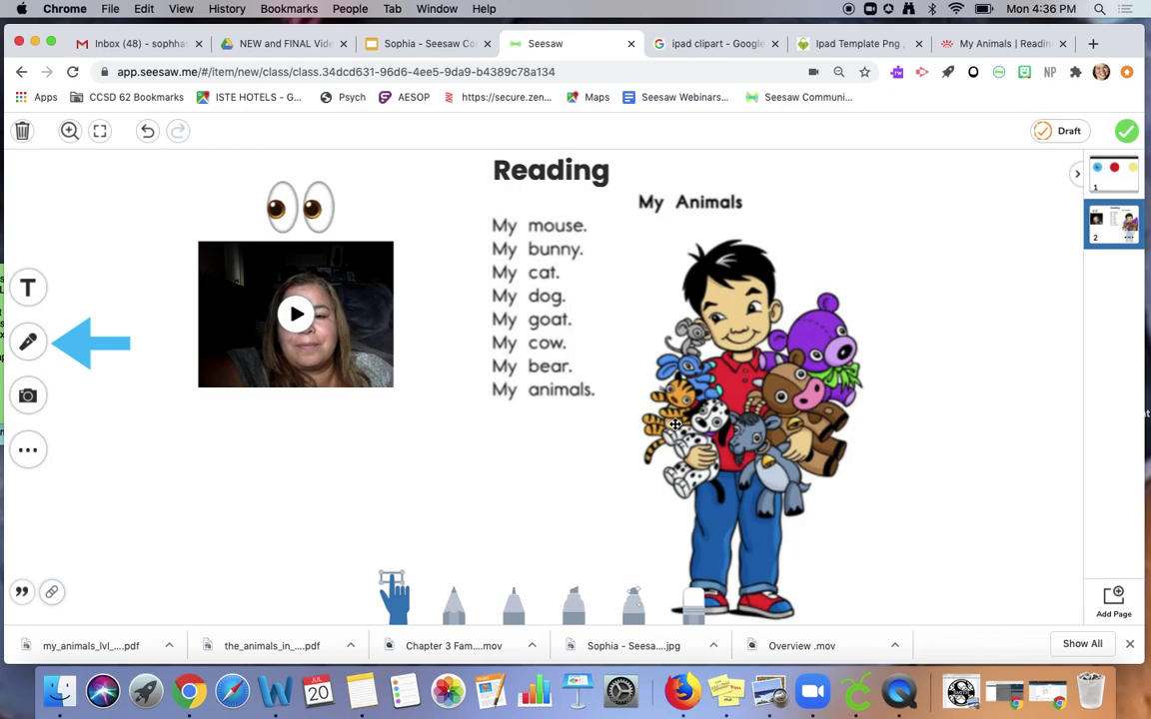
{"action": "left_click", "coordinate": [28, 396]}
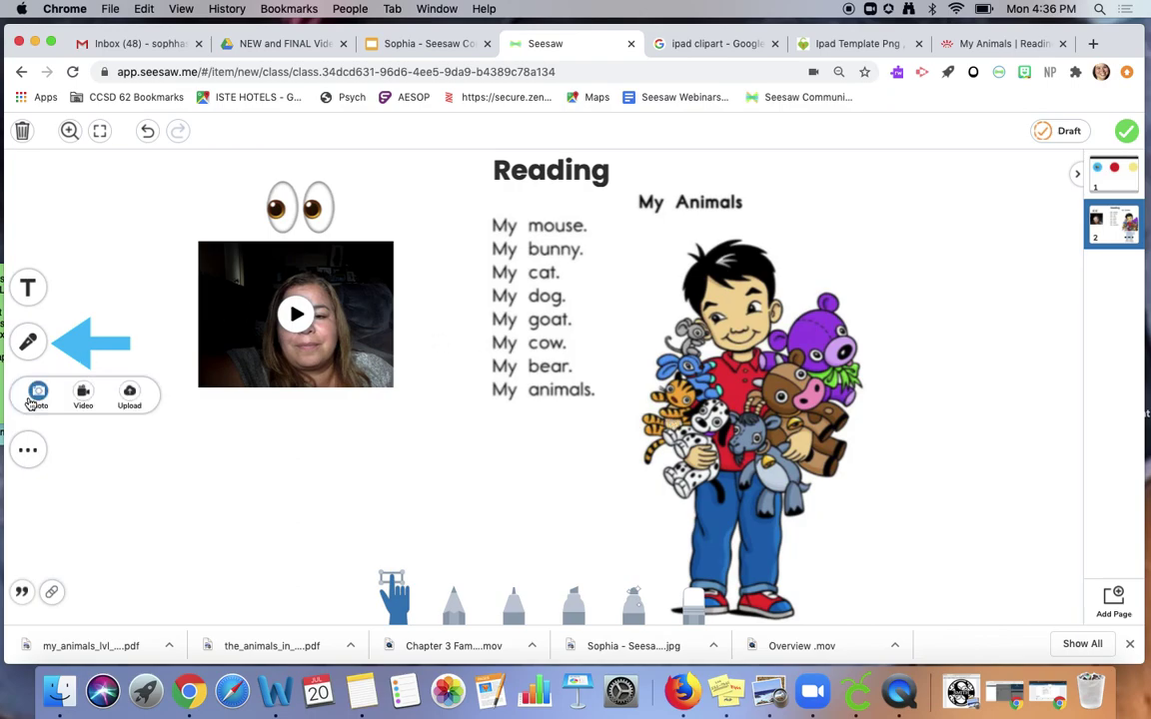
{"action": "left_click", "coordinate": [130, 400]}
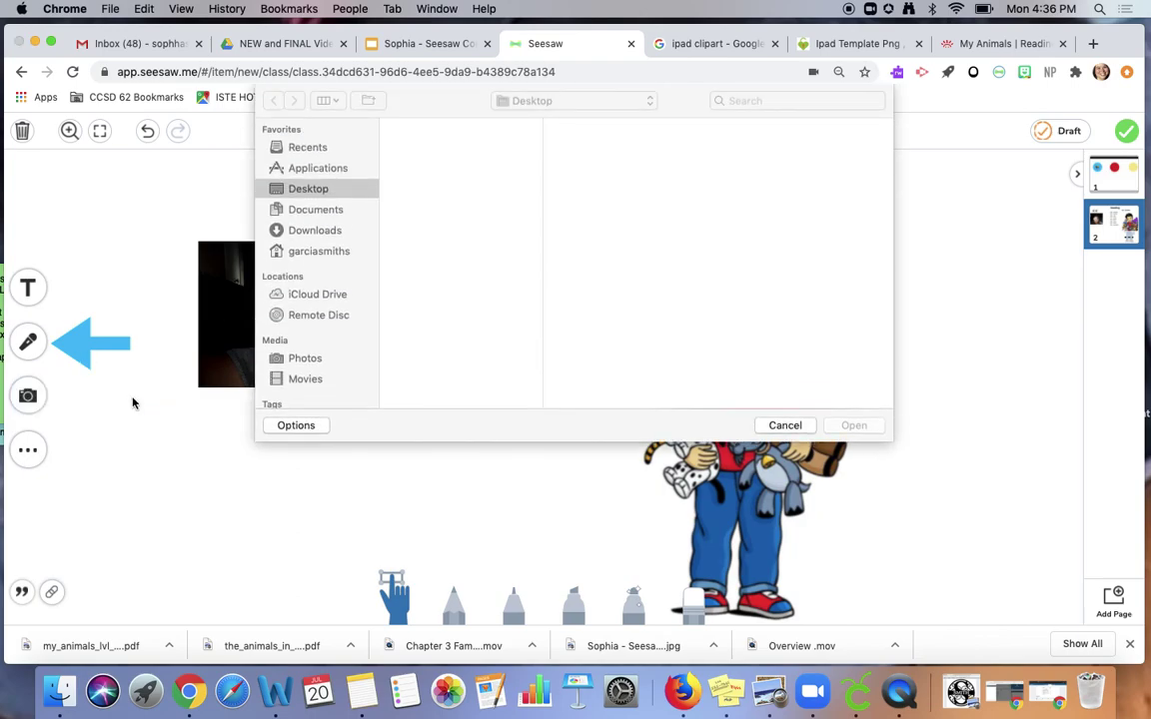
{"action": "scroll", "coordinate": [434, 252], "scroll_direction": "down", "scroll_amount": 5}
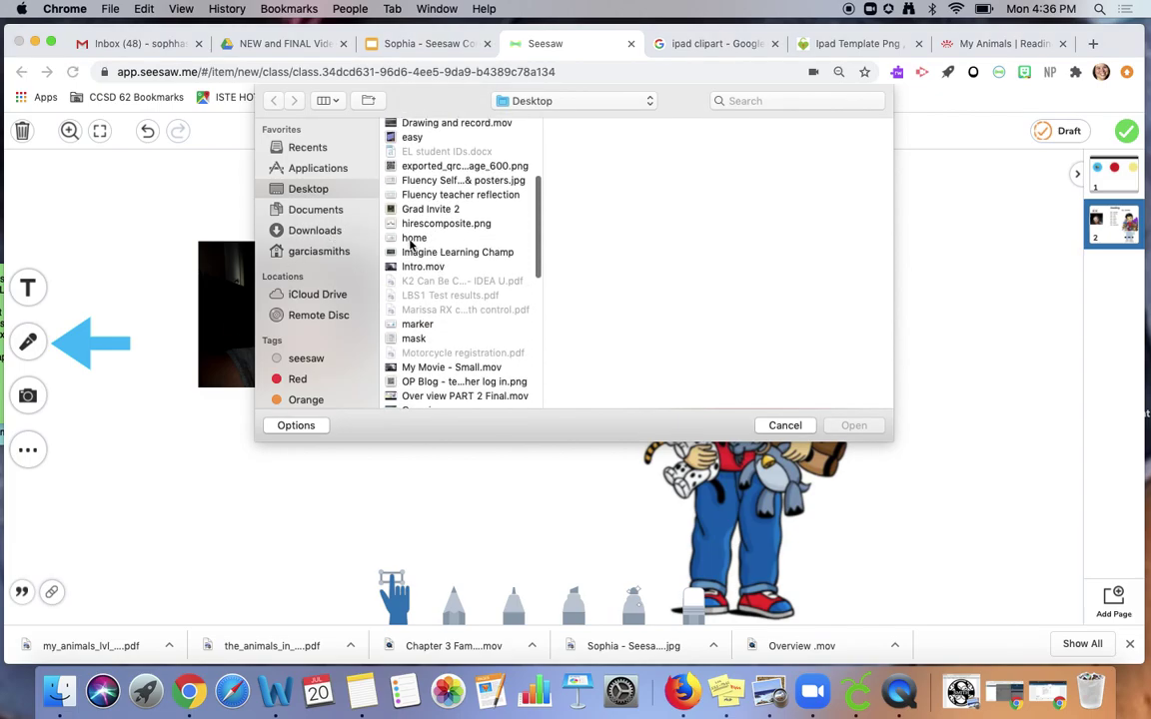
{"action": "double_click", "coordinate": [412, 238]}
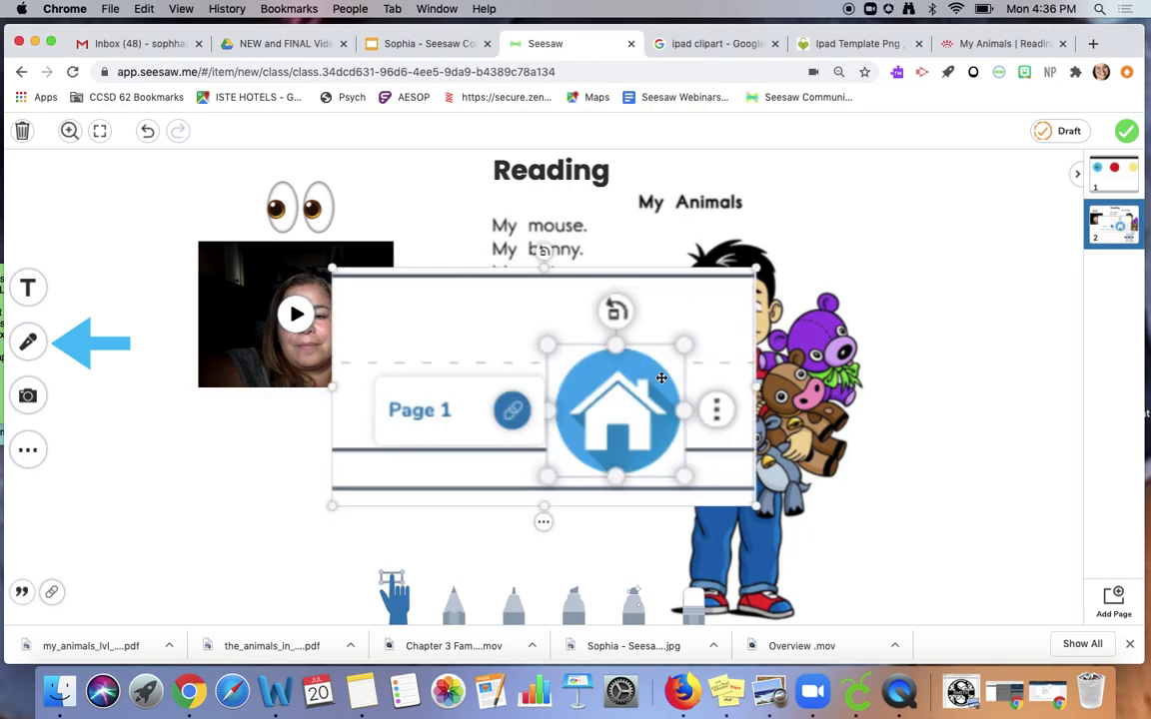
{"action": "left_click_drag", "start_coordinate": [335, 269], "coordinate": [621, 432]}
{"action": "left_click_drag", "start_coordinate": [707, 497], "coordinate": [949, 602]}
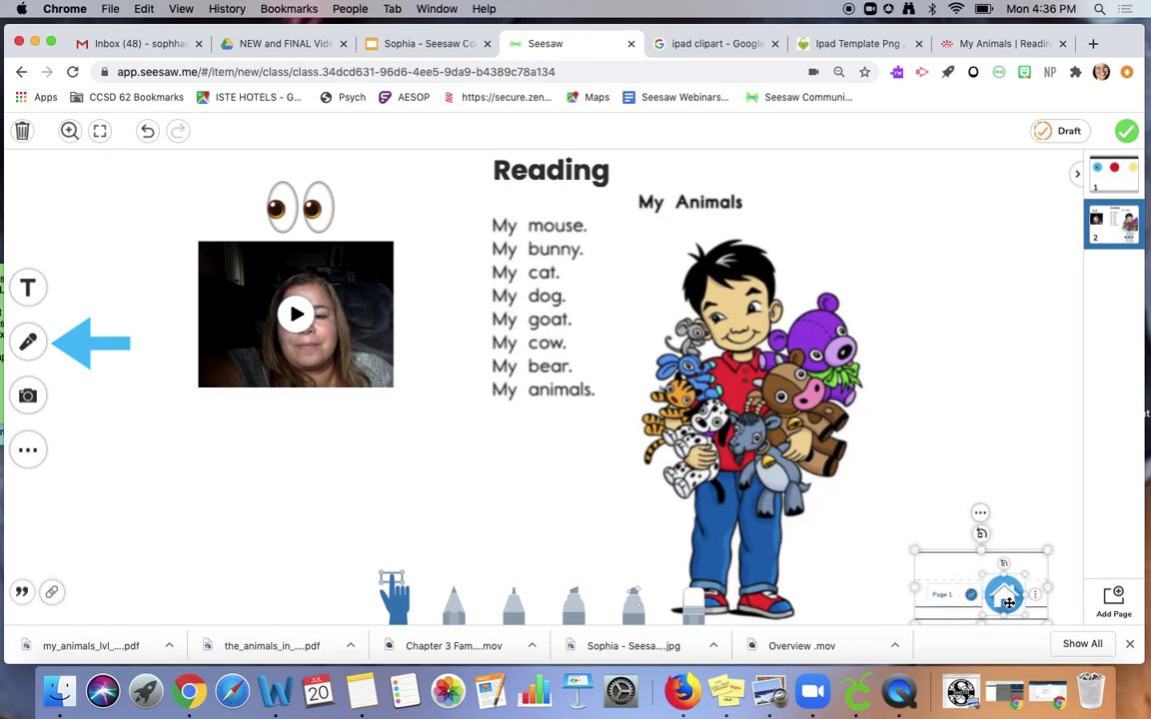
Link the home image on the Reading page to Page 1, and return to the home page with the circle icons.
{"action": "left_click", "coordinate": [980, 512]}
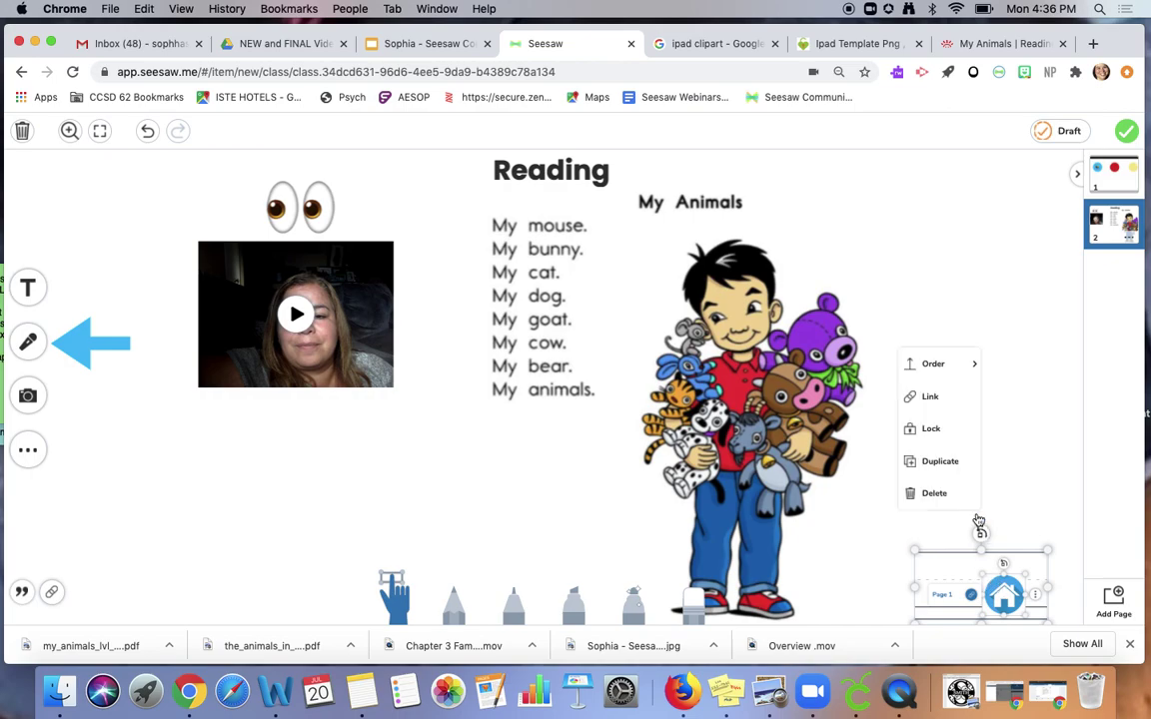
{"action": "left_click", "coordinate": [929, 399]}
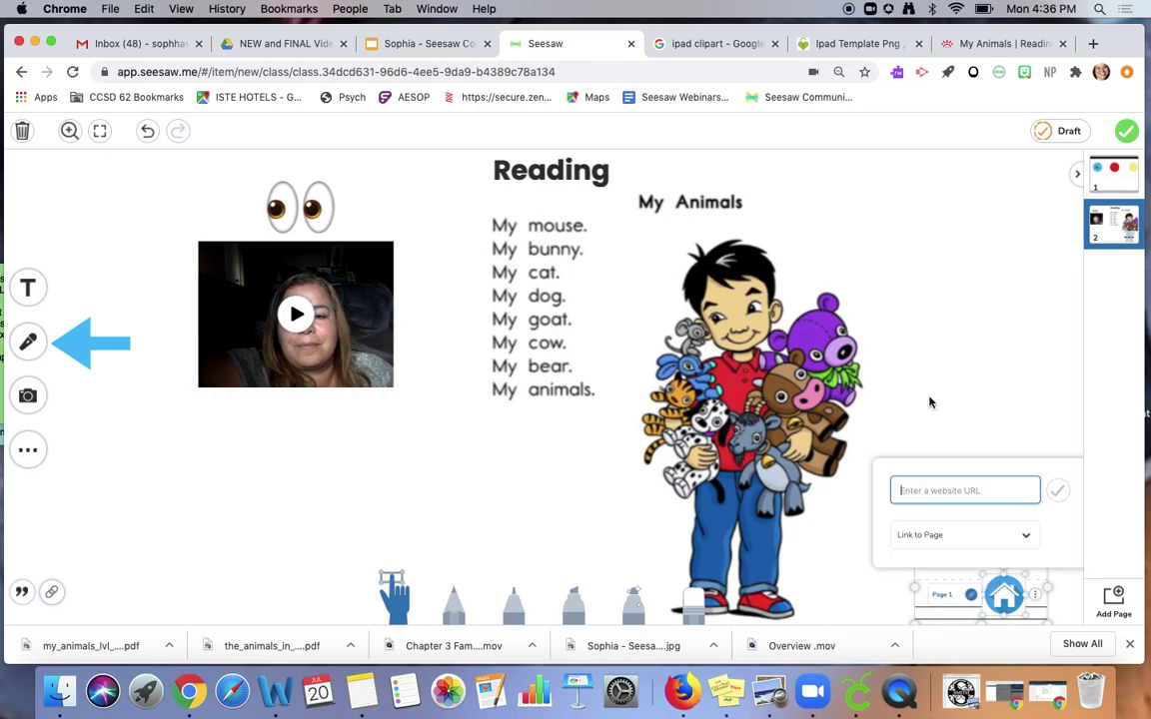
{"action": "left_click", "coordinate": [1024, 536]}
{"action": "left_click", "coordinate": [1026, 537]}
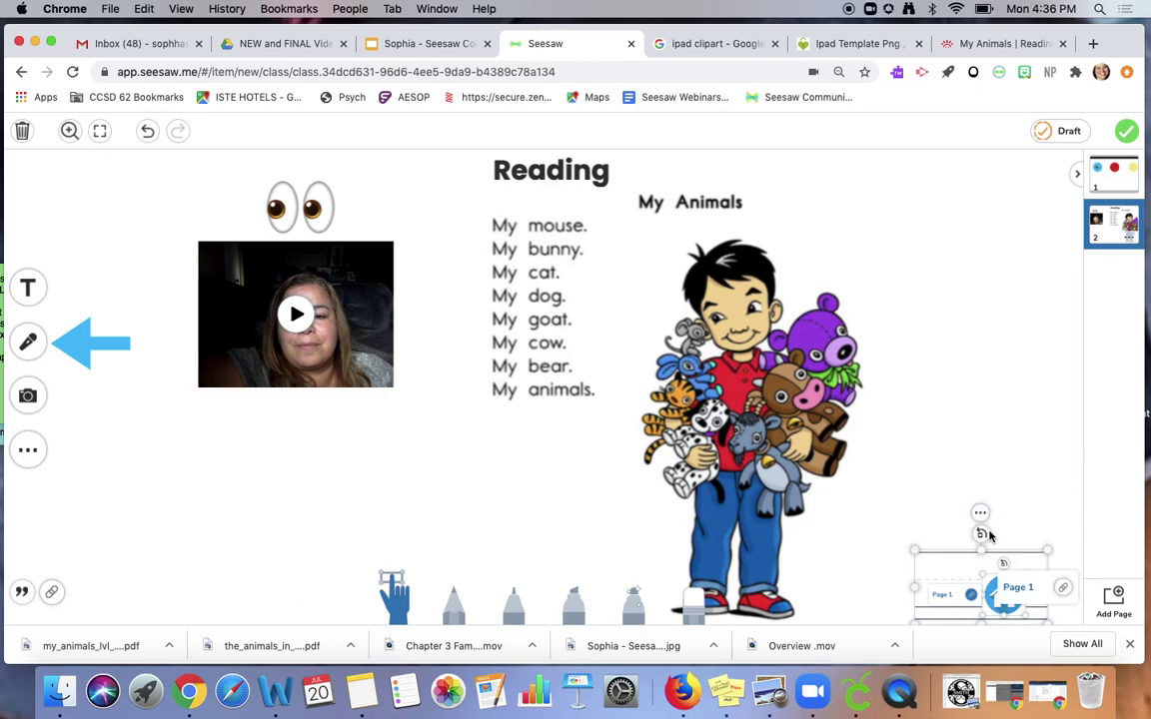
{"action": "left_click", "coordinate": [962, 427]}
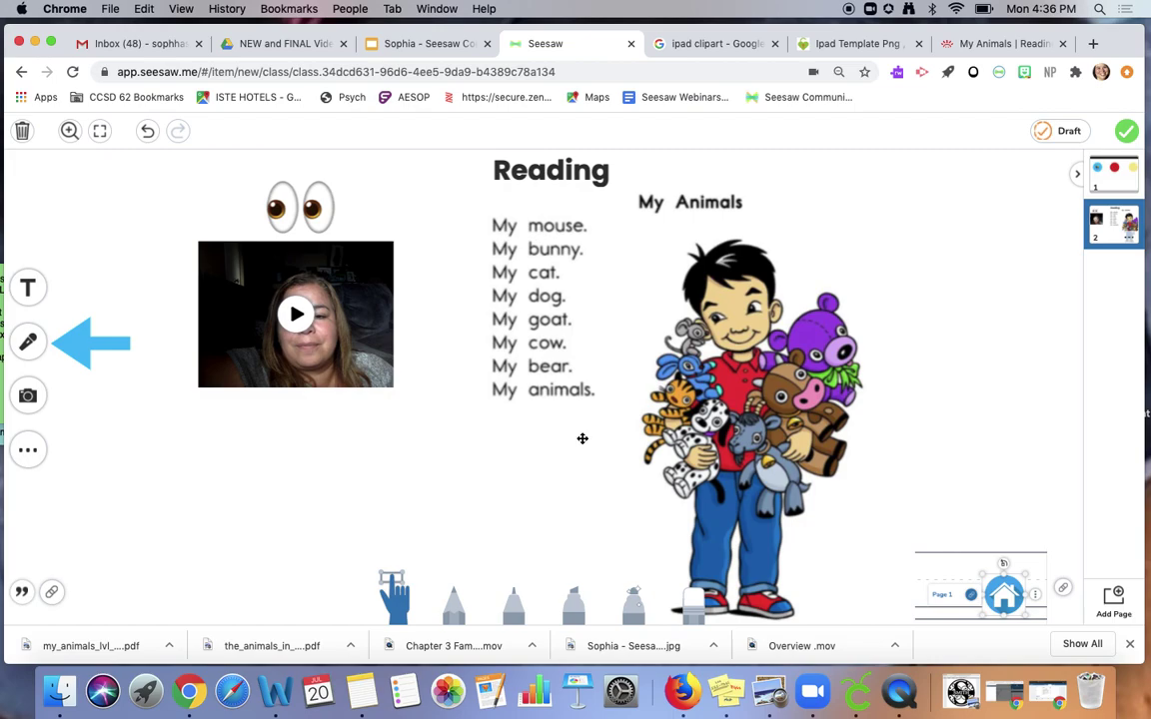
{"action": "left_click", "coordinate": [1007, 597]}
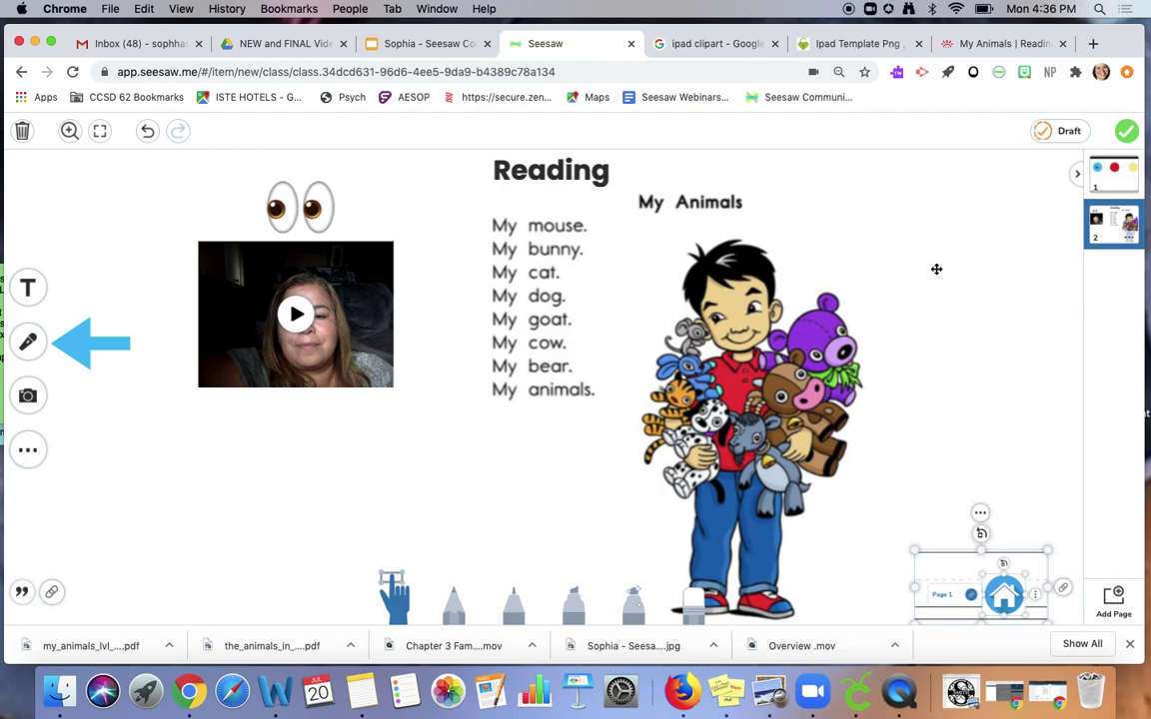
{"action": "left_click", "coordinate": [1113, 180]}
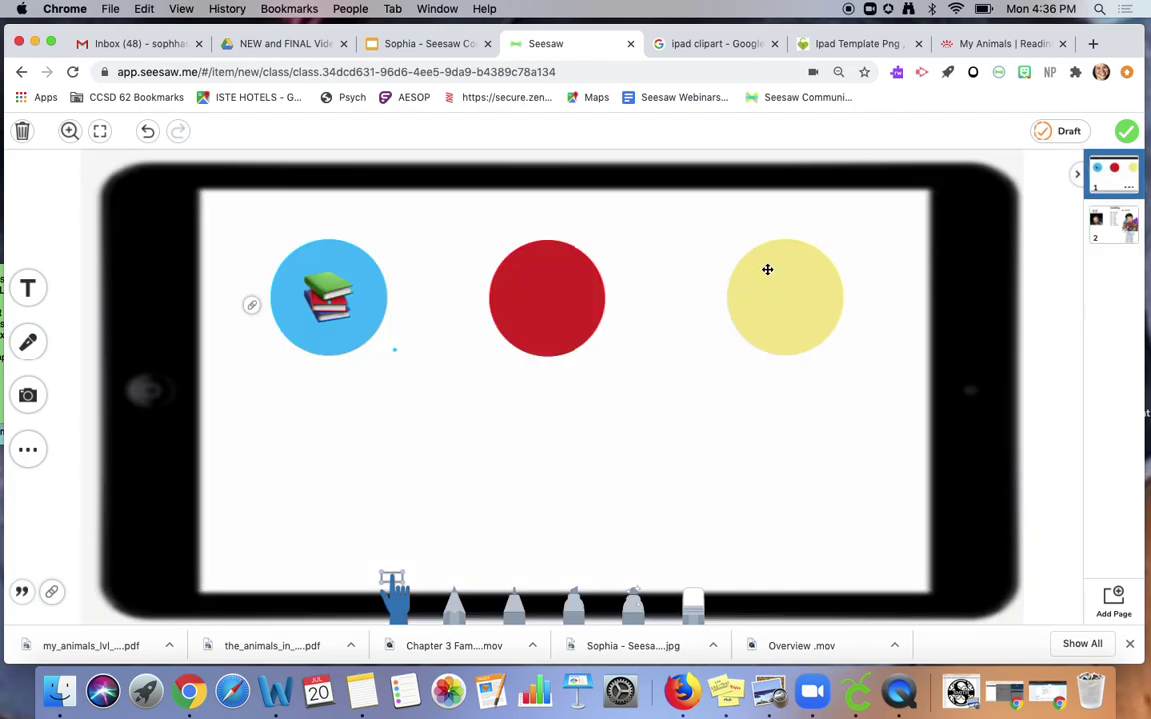